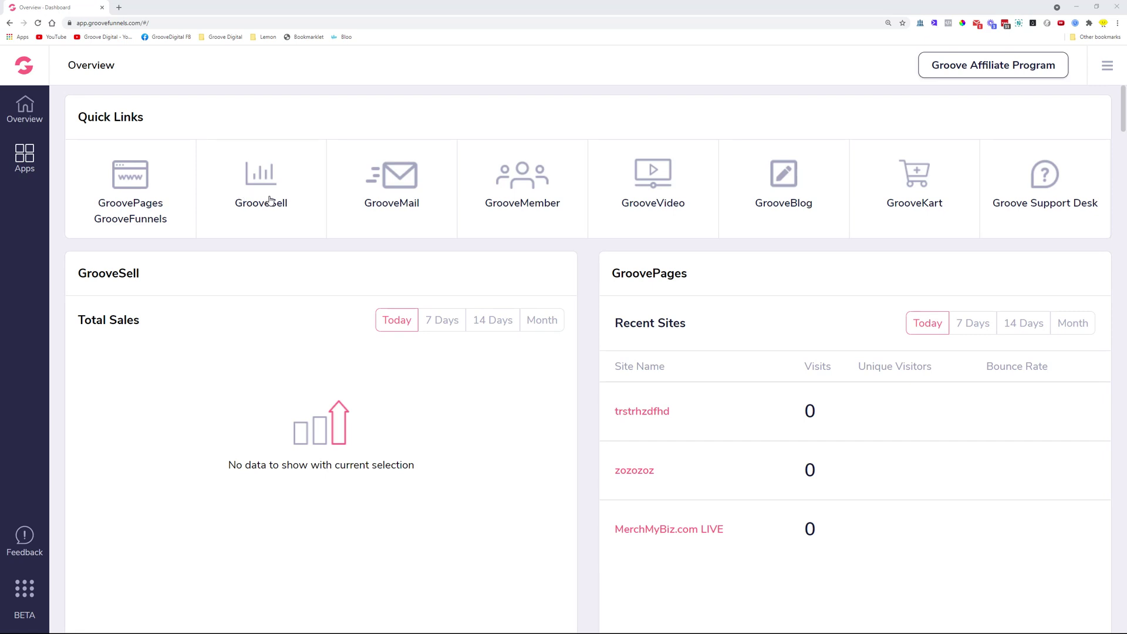
Open the coupon list in GrooveSell's tools and look at the coupon code of the 10$ off Coupon
{"action": "left_click", "coordinate": [266, 192]}
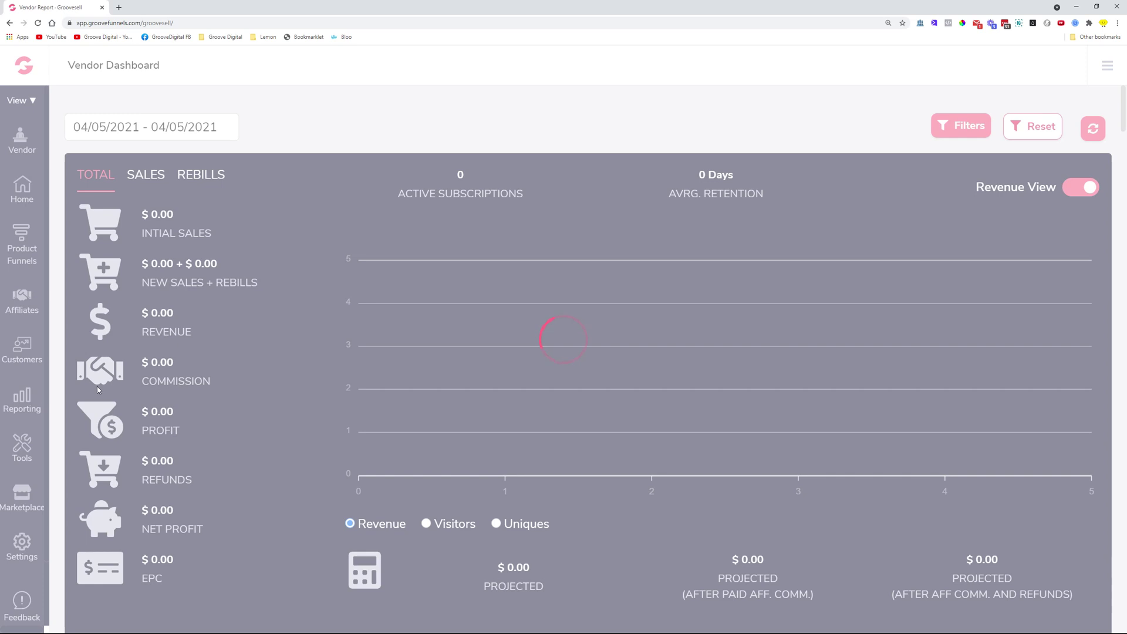
{"action": "left_click", "coordinate": [25, 446]}
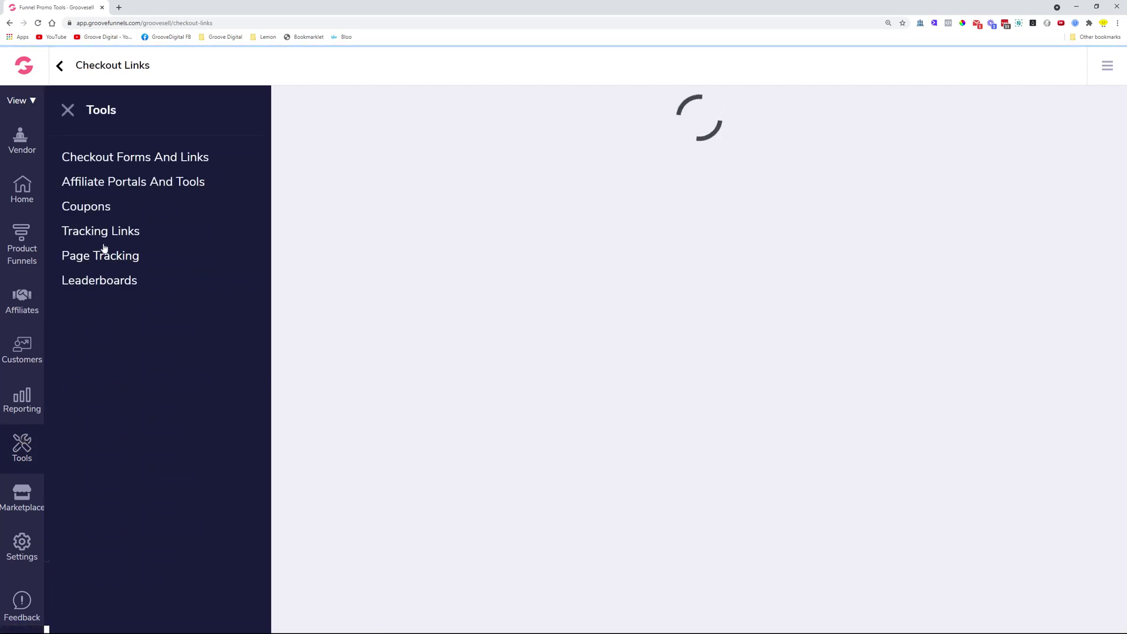
{"action": "left_click", "coordinate": [109, 211]}
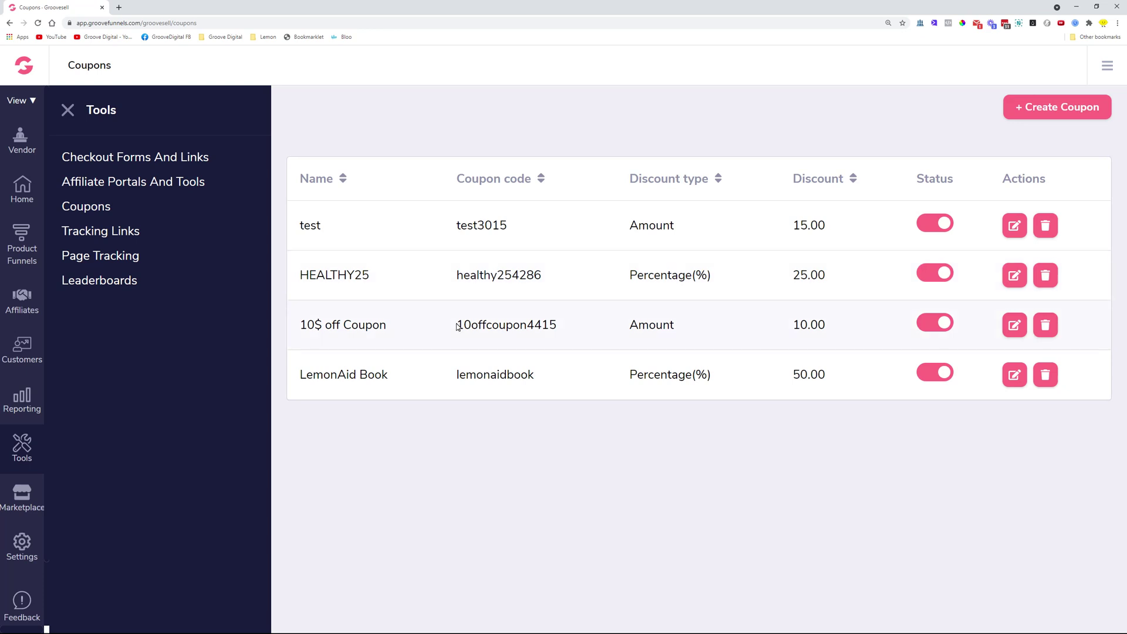
{"action": "left_click_drag", "start_coordinate": [457, 324], "coordinate": [528, 325]}
{"action": "left_click", "coordinate": [557, 327]}
{"action": "left_click", "coordinate": [693, 136]}
Create a new coupon named "Supplements coupon", reuse the name as its description, and save the info
{"action": "left_click", "coordinate": [1040, 110]}
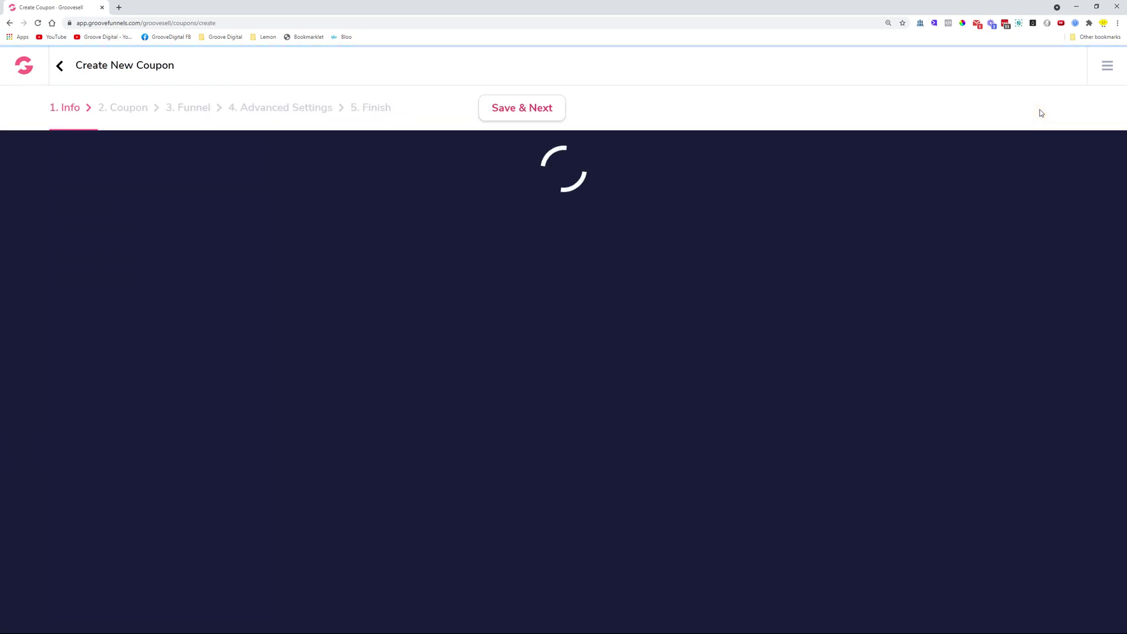
{"action": "left_click", "coordinate": [356, 197]}
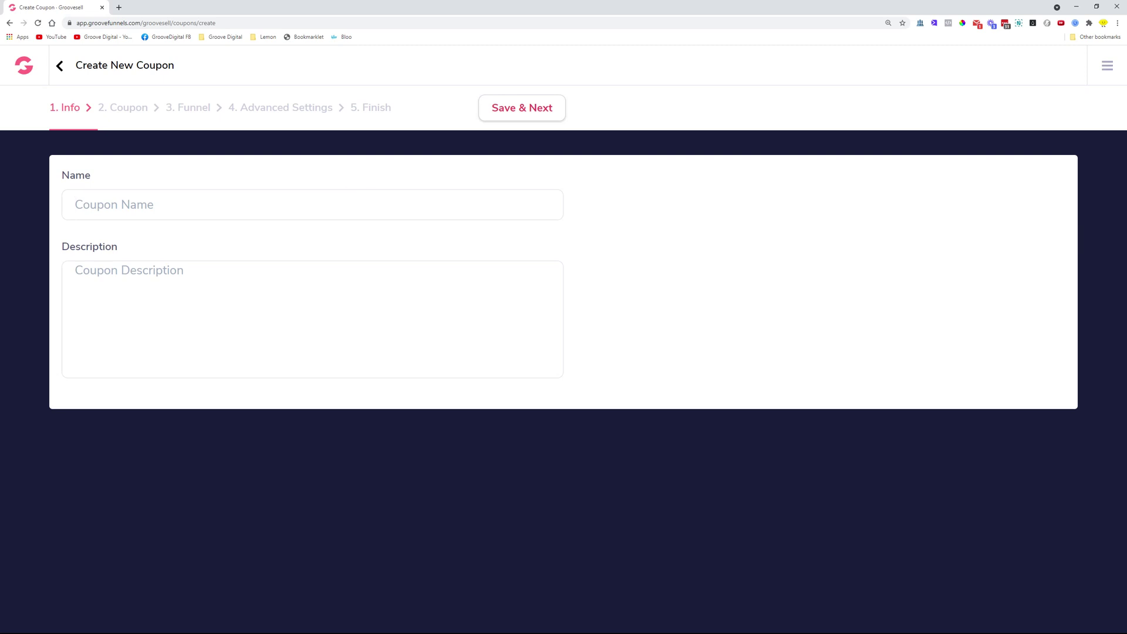
{"action": "type", "text": "Supplements coupon"}
{"action": "key", "text": "ctrl+a"}
{"action": "key", "text": "ctrl+c"}
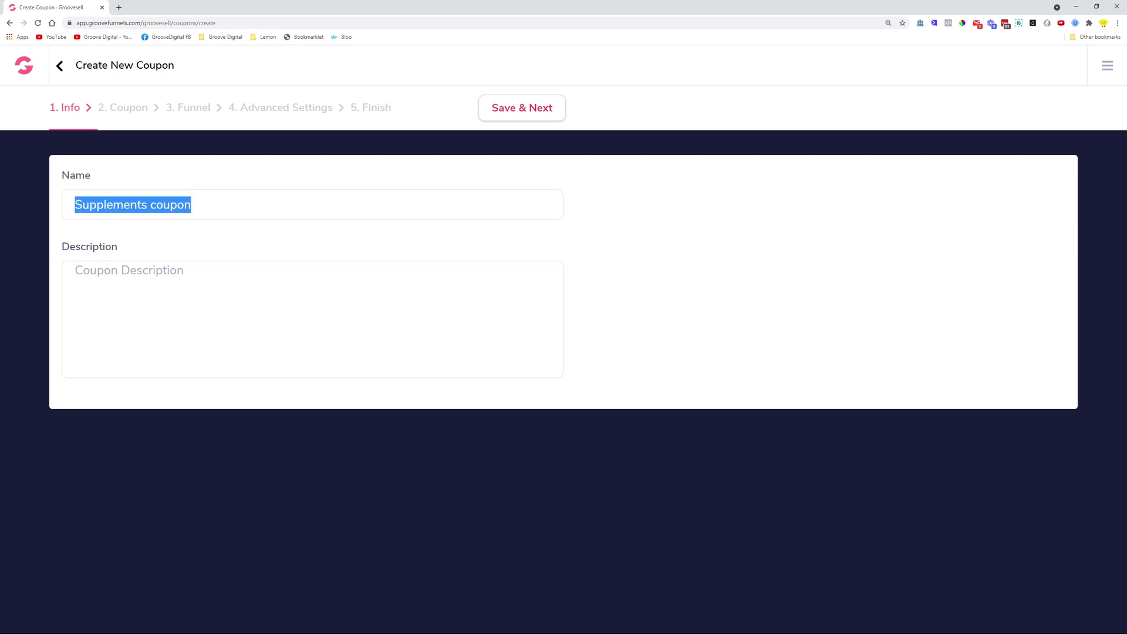
{"action": "left_click", "coordinate": [274, 290]}
{"action": "key", "text": "ctrl+v"}
{"action": "left_click", "coordinate": [522, 108]}
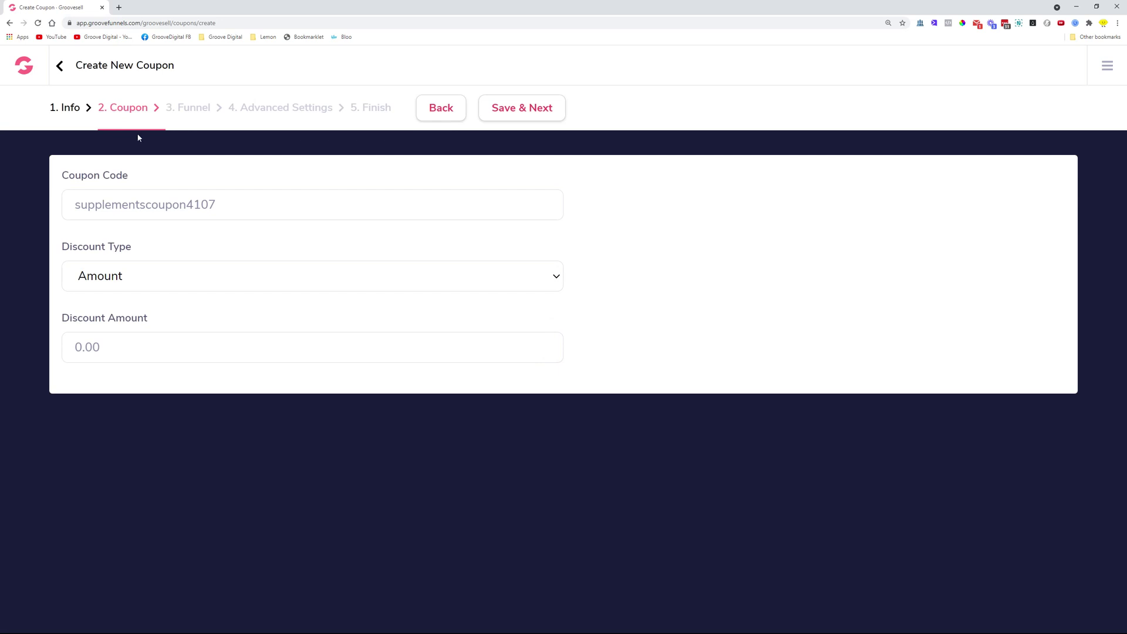
Shorten the suggested coupon code to "supplementscoupon"
{"action": "left_click_drag", "start_coordinate": [75, 204], "coordinate": [222, 202]}
{"action": "left_click", "coordinate": [237, 204]}
{"action": "key", "text": "BackSpace"}
{"action": "key", "text": "BackSpace"}
Set the coupon's discount type to Percentage(%) with a discount amount of 25.00 and save
{"action": "left_click", "coordinate": [125, 279]}
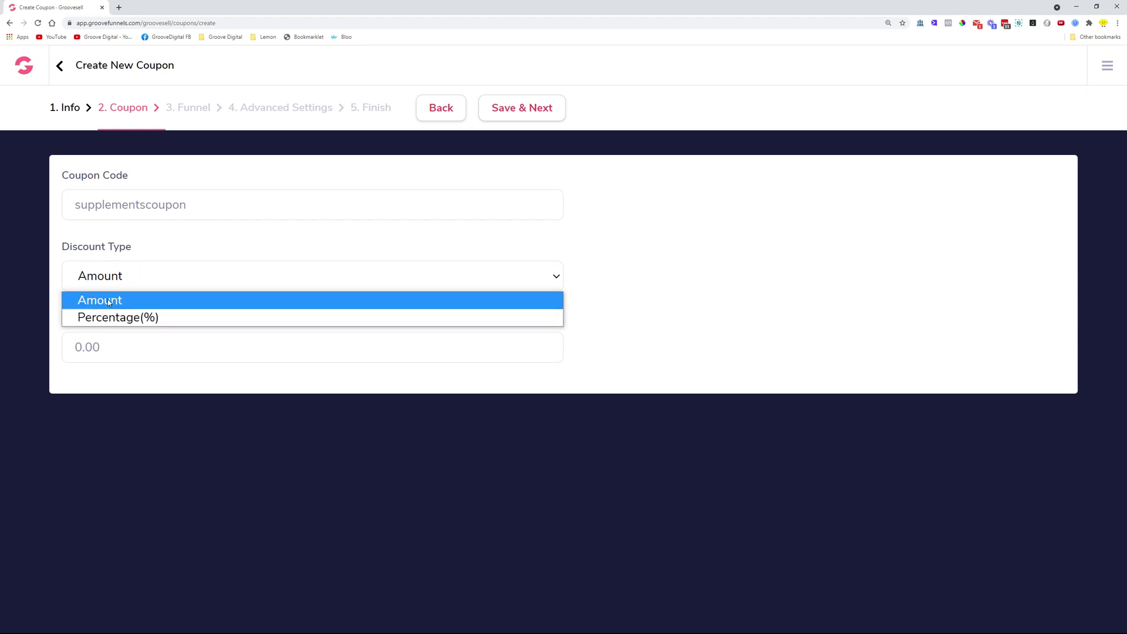
{"action": "left_click", "coordinate": [109, 318]}
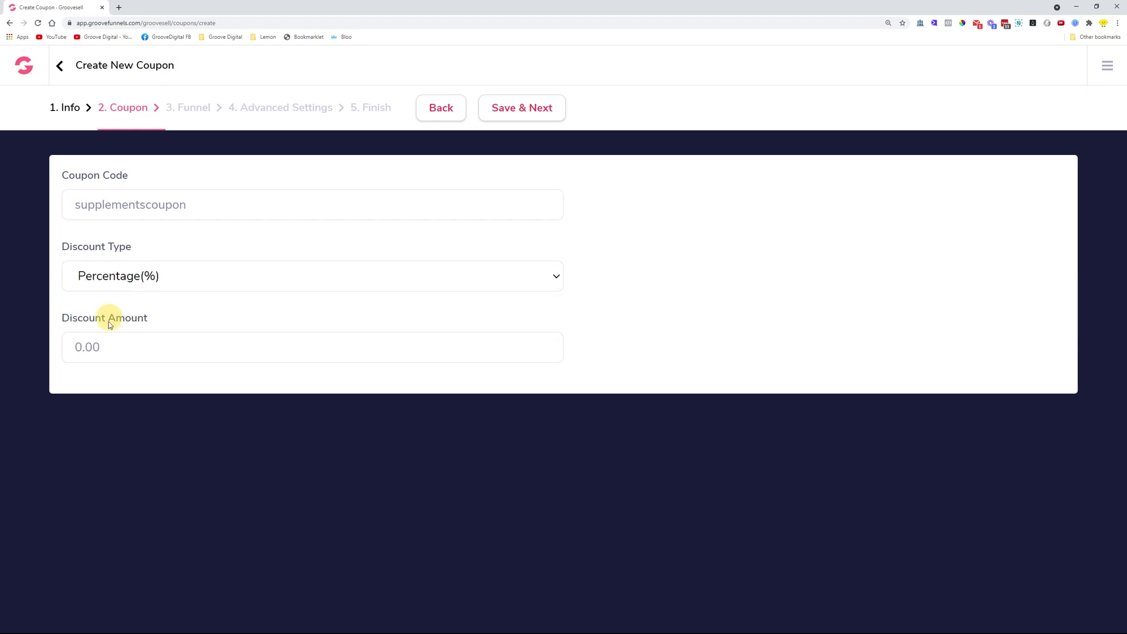
{"action": "left_click", "coordinate": [81, 346]}
{"action": "key", "text": "BackSpace"}
{"action": "type", "text": "25"}
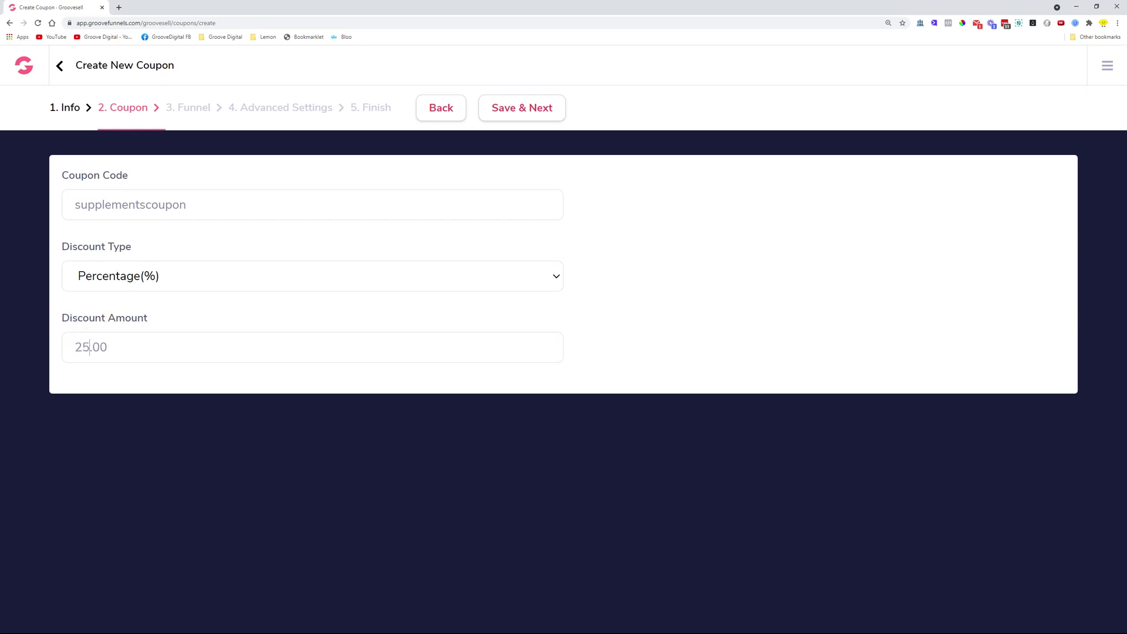
{"action": "left_click", "coordinate": [543, 105]}
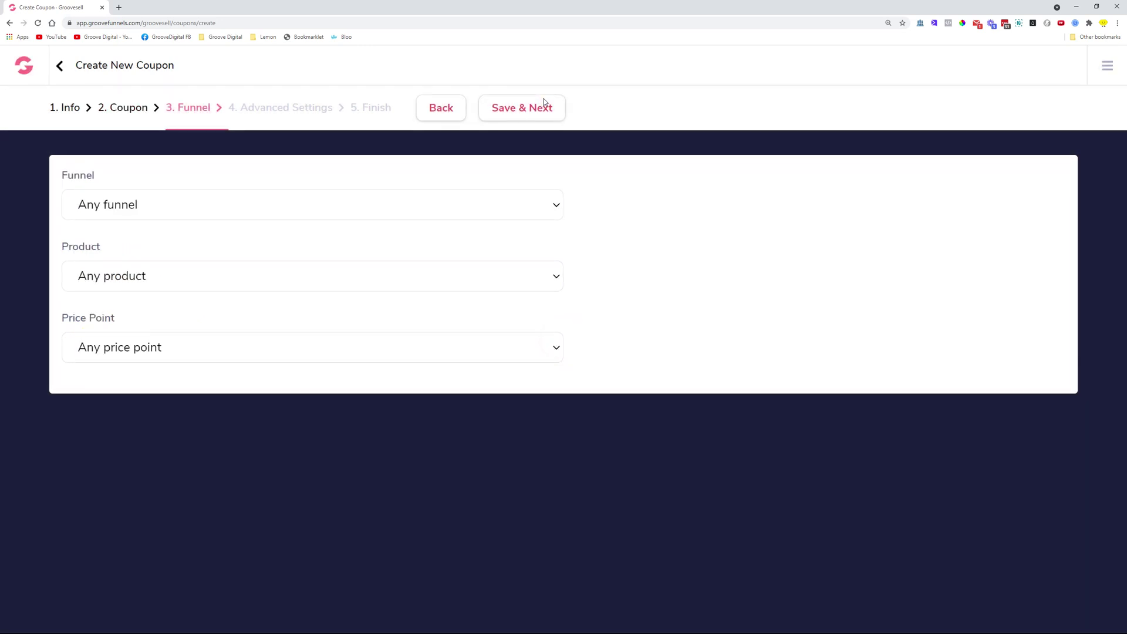
Limit the coupon to the Supplement Funnel, keeping any product and any price point, and save
{"action": "left_click", "coordinate": [306, 206]}
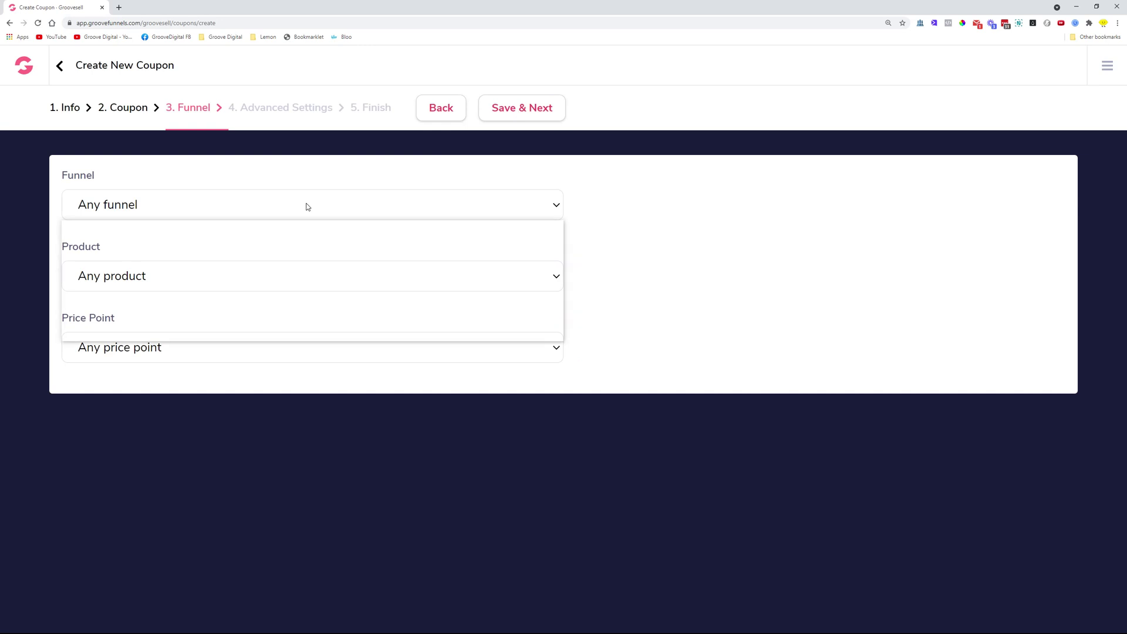
{"action": "left_click", "coordinate": [280, 266]}
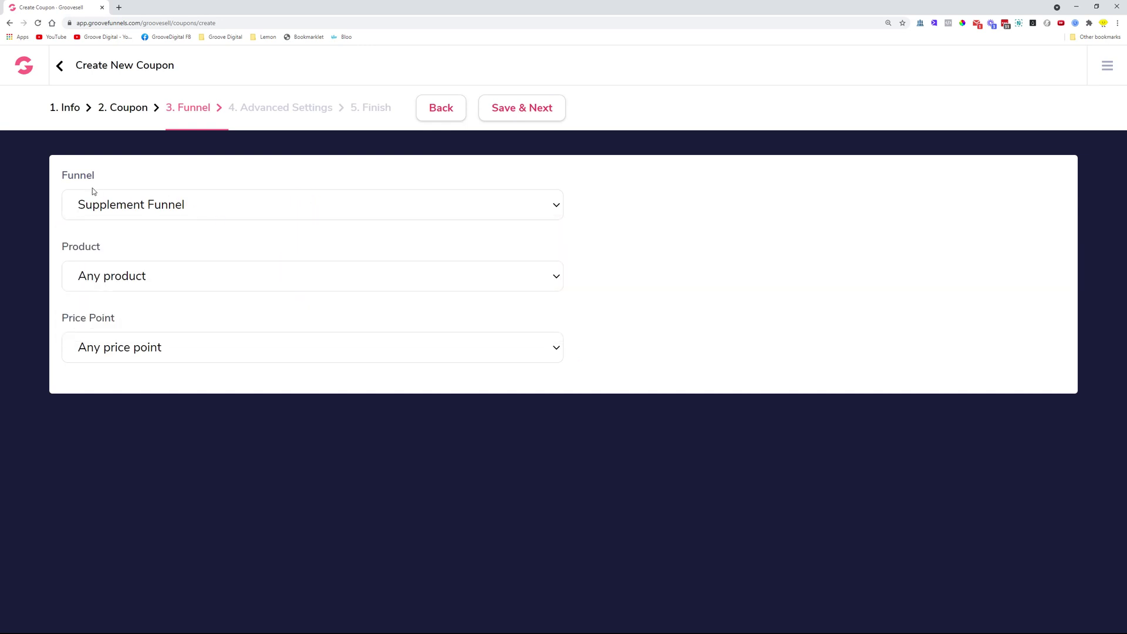
{"action": "left_click", "coordinate": [520, 116]}
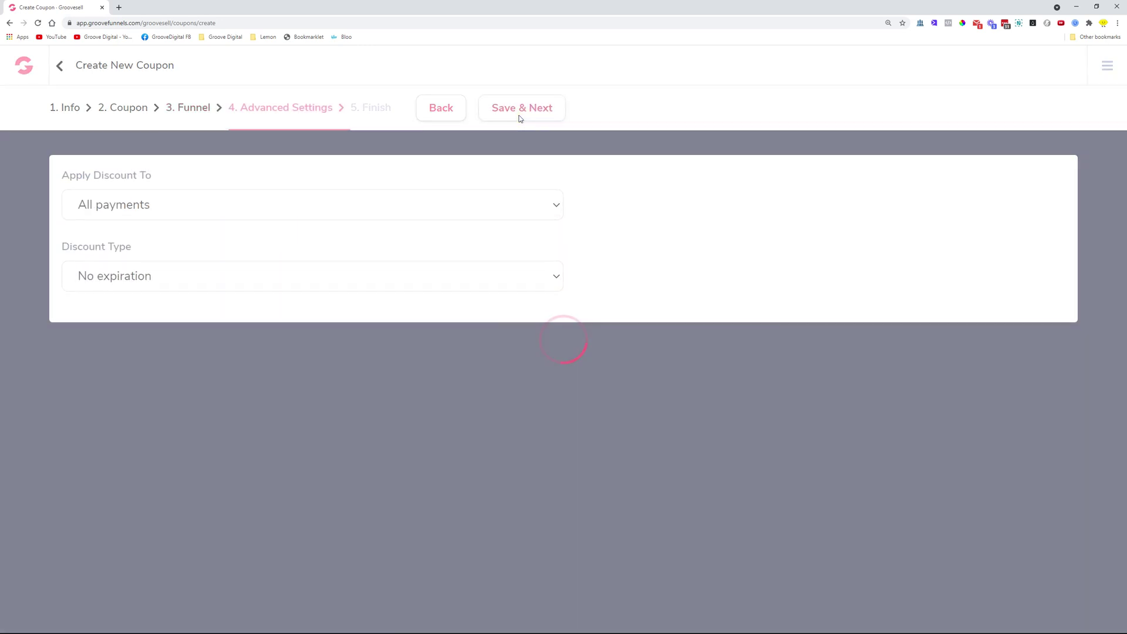
Keep the discount on all payments with no expiration, save and exit the coupon, and check its code in the list
{"action": "left_click", "coordinate": [85, 205]}
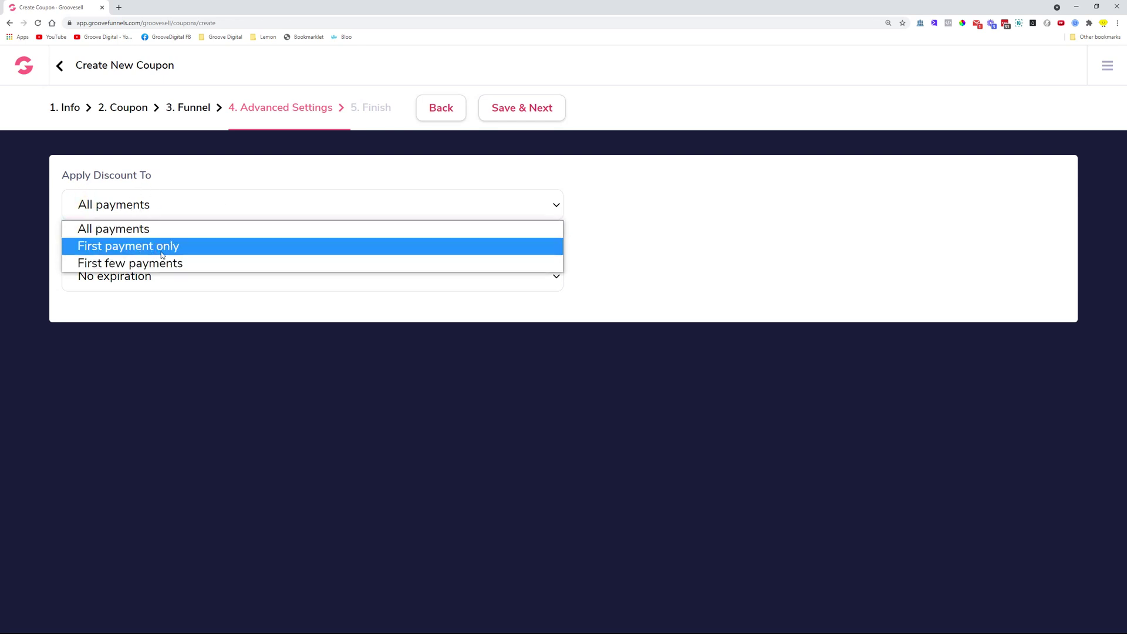
{"action": "left_click", "coordinate": [209, 179]}
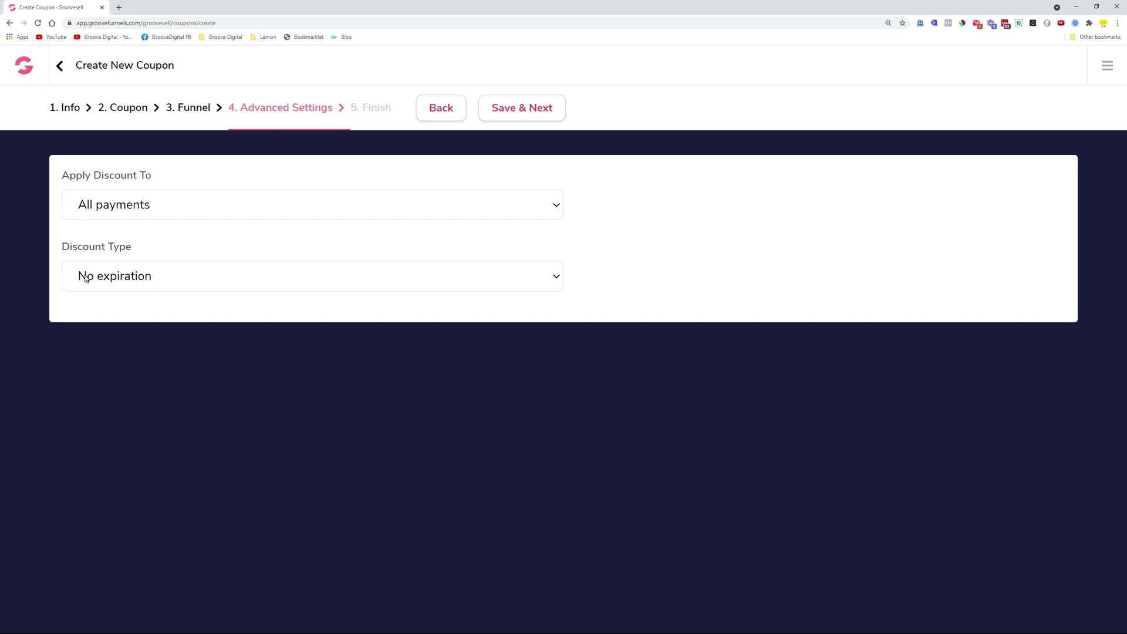
{"action": "left_click", "coordinate": [529, 118]}
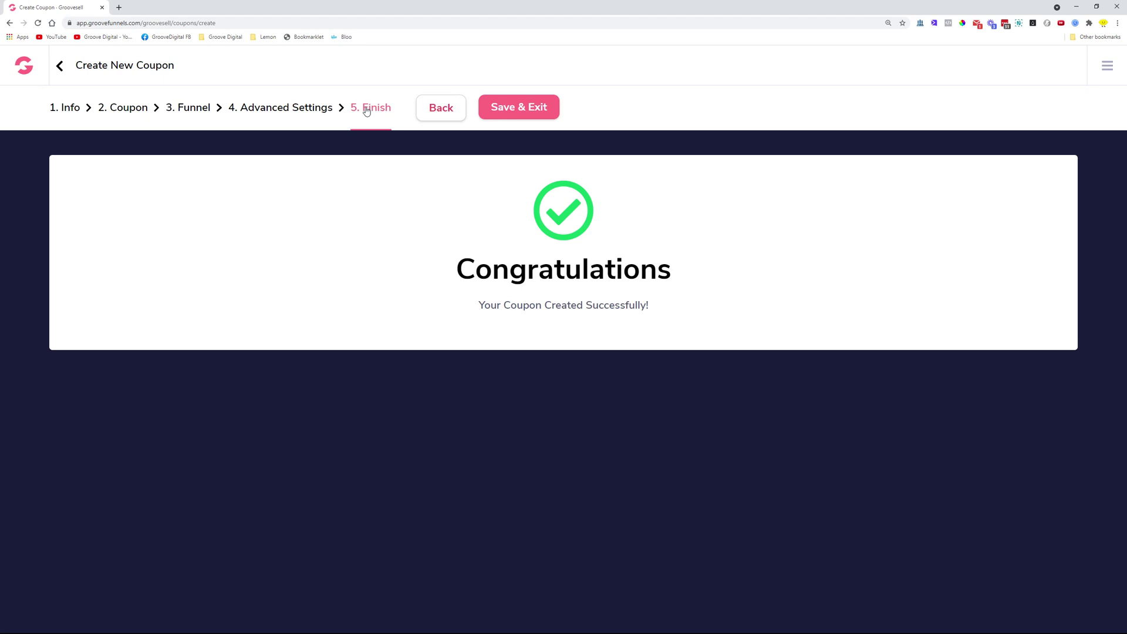
{"action": "left_click", "coordinate": [536, 107]}
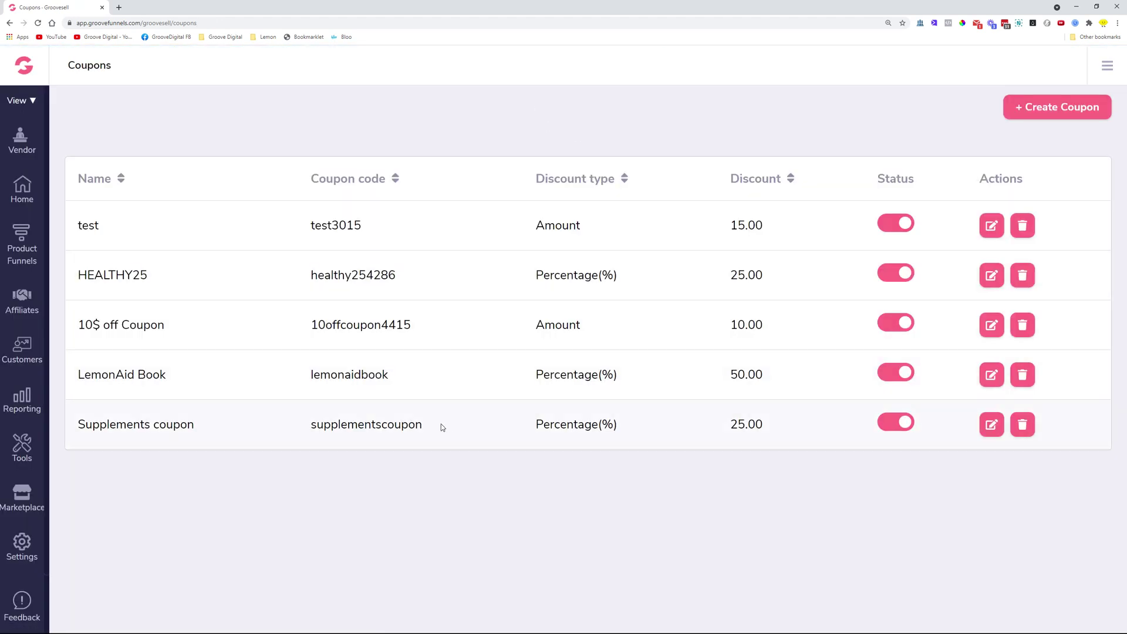
{"action": "left_click_drag", "start_coordinate": [442, 424], "coordinate": [311, 423]}
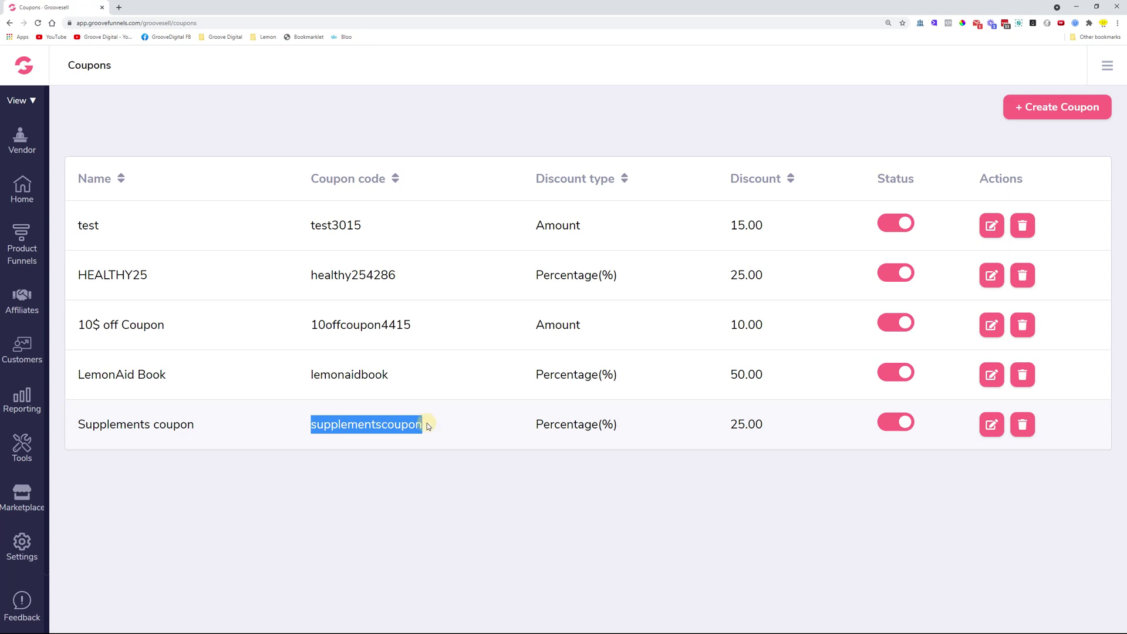
{"action": "left_click", "coordinate": [413, 330]}
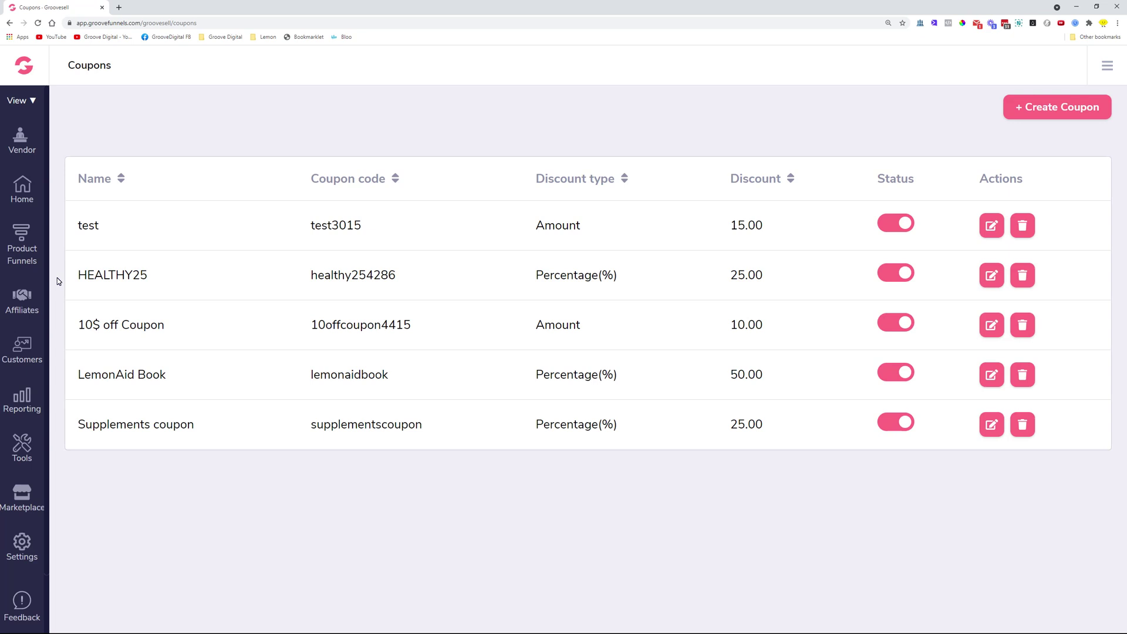
Open the product management page of the LemonAid Book product funnel
{"action": "left_click", "coordinate": [23, 236]}
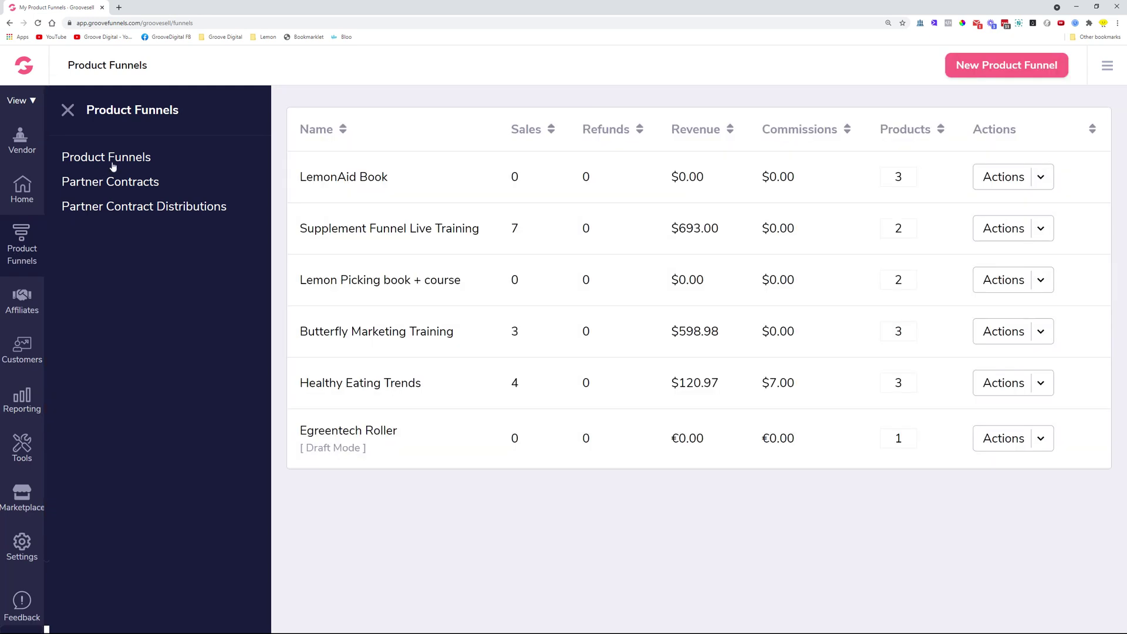
{"action": "left_click", "coordinate": [1041, 176]}
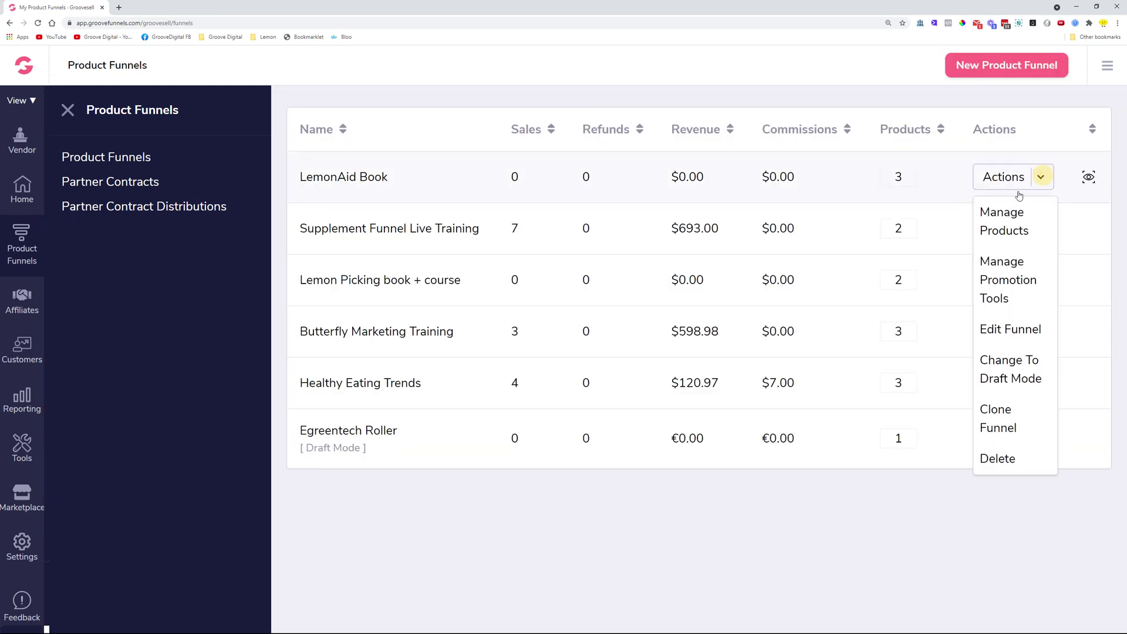
{"action": "left_click", "coordinate": [1001, 225]}
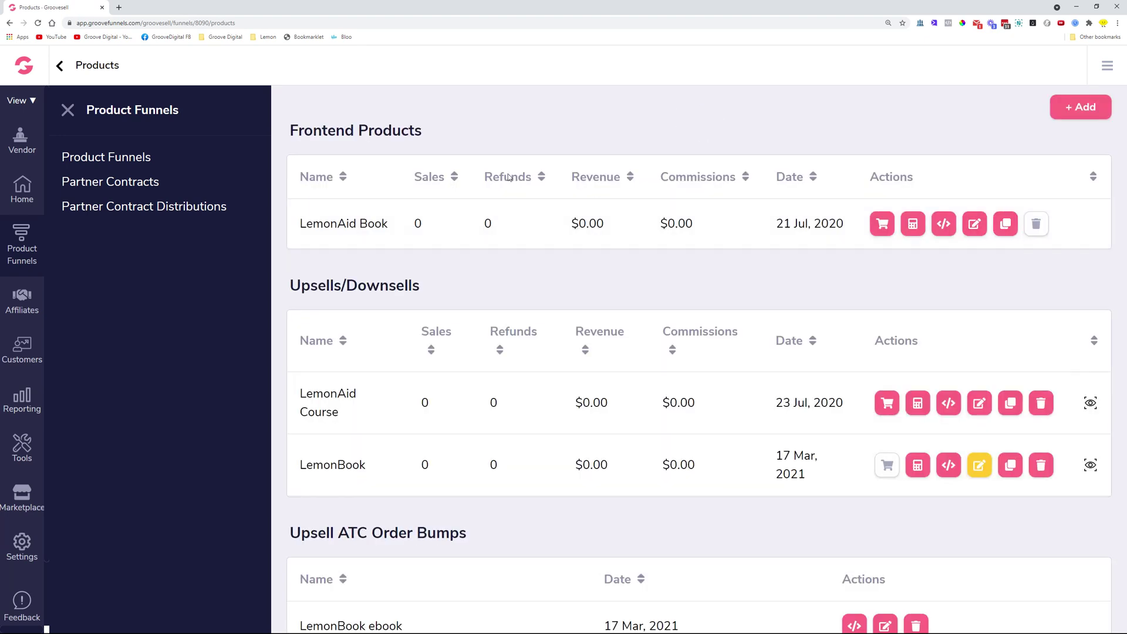
Look over the funnel's Frontend Products, Upsells/Downsells and Upsell ATC Order Bumps sections
{"action": "left_click_drag", "start_coordinate": [291, 130], "coordinate": [437, 129]}
{"action": "left_click_drag", "start_coordinate": [302, 285], "coordinate": [429, 287]}
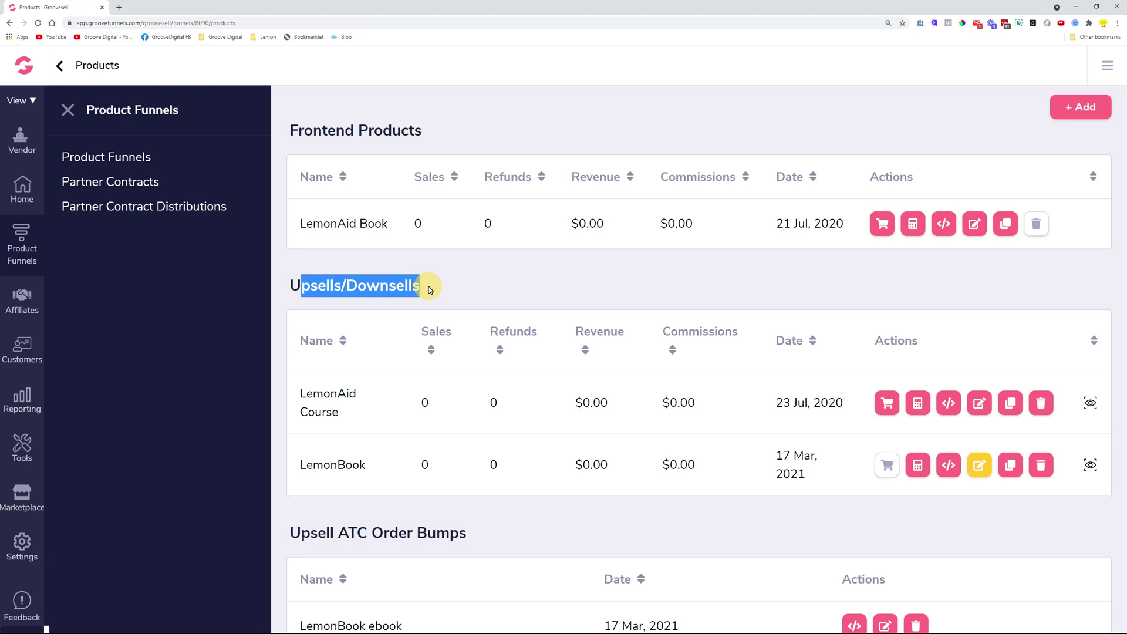
{"action": "scroll", "coordinate": [429, 287], "scroll_direction": "down", "scroll_amount": 1}
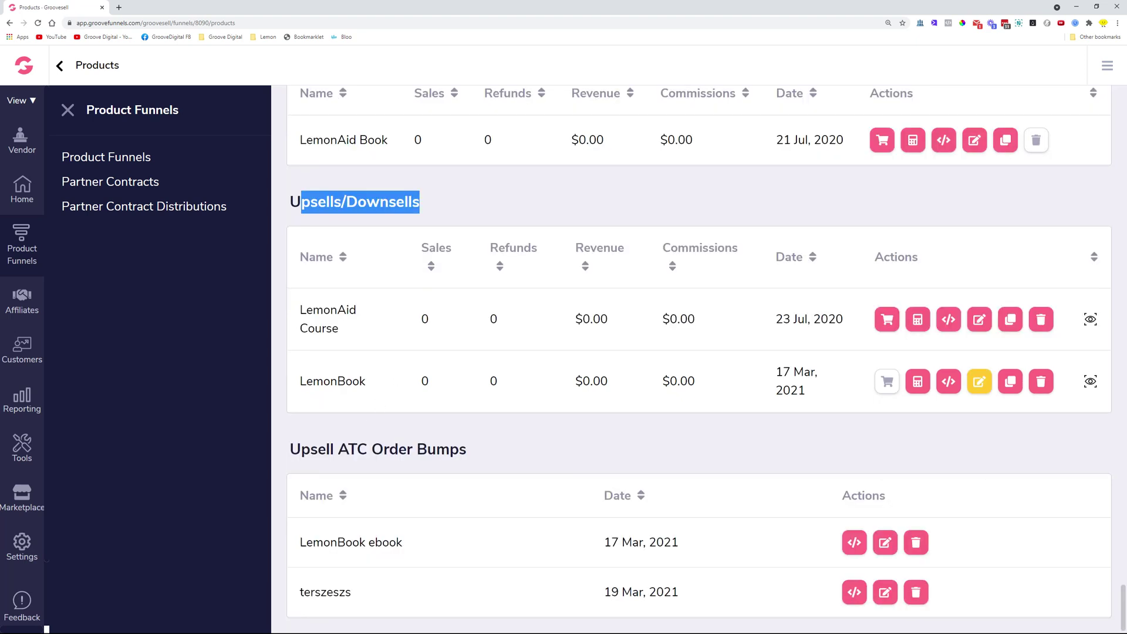
{"action": "left_click_drag", "start_coordinate": [290, 453], "coordinate": [477, 449]}
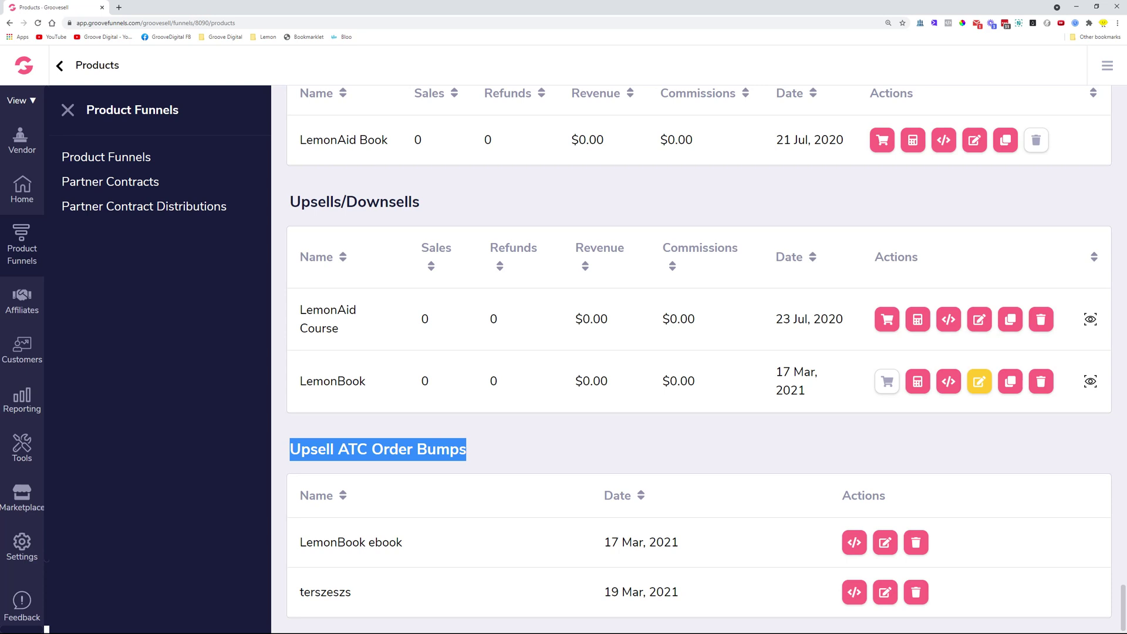
{"action": "scroll", "coordinate": [486, 425], "scroll_direction": "up", "scroll_amount": 1}
{"action": "scroll", "coordinate": [429, 202], "scroll_direction": "down", "scroll_amount": 1}
{"action": "scroll", "coordinate": [584, 487], "scroll_direction": "up", "scroll_amount": 1}
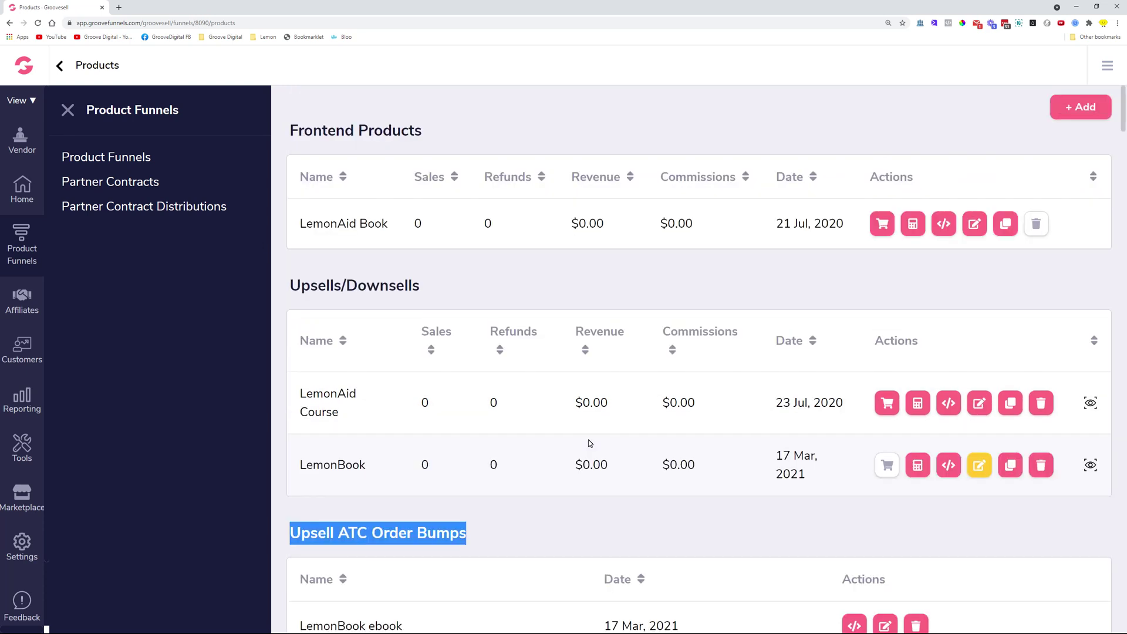
{"action": "left_click", "coordinate": [505, 260]}
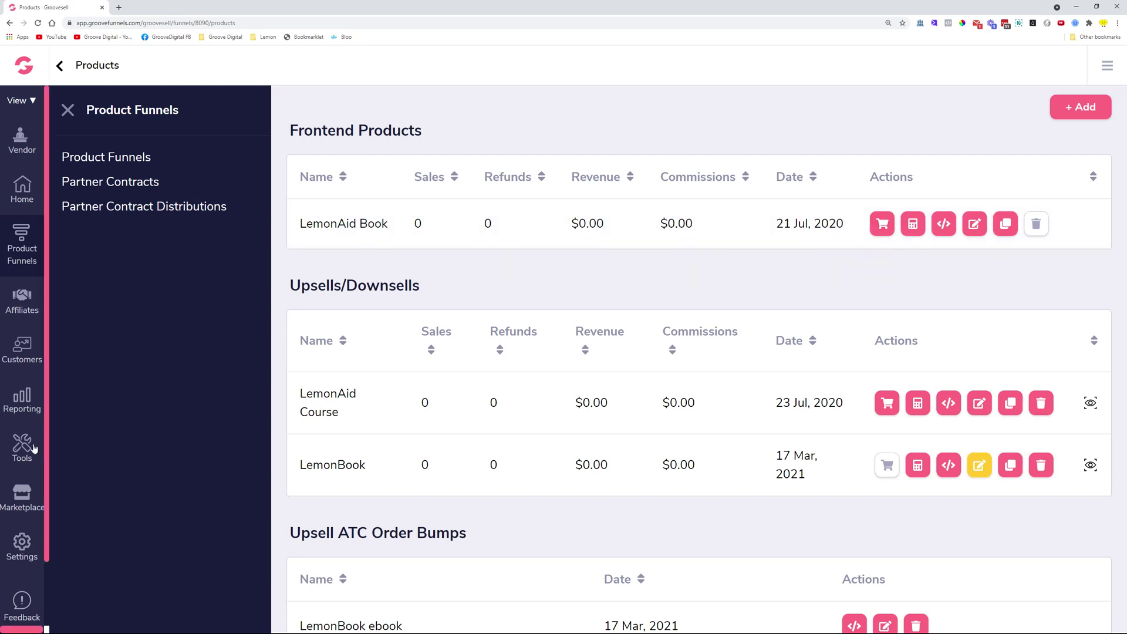
Open the checkout links of the LemonAid Book frontend product from its funnel's product list and close the side menu
{"action": "left_click", "coordinate": [18, 453]}
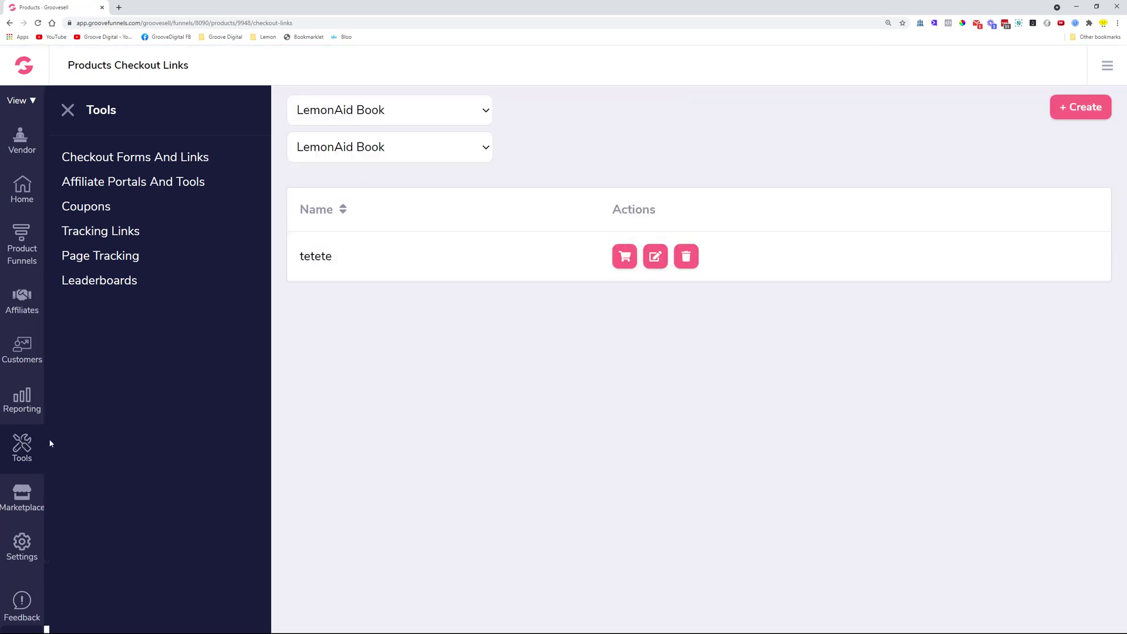
{"action": "left_click", "coordinate": [29, 240]}
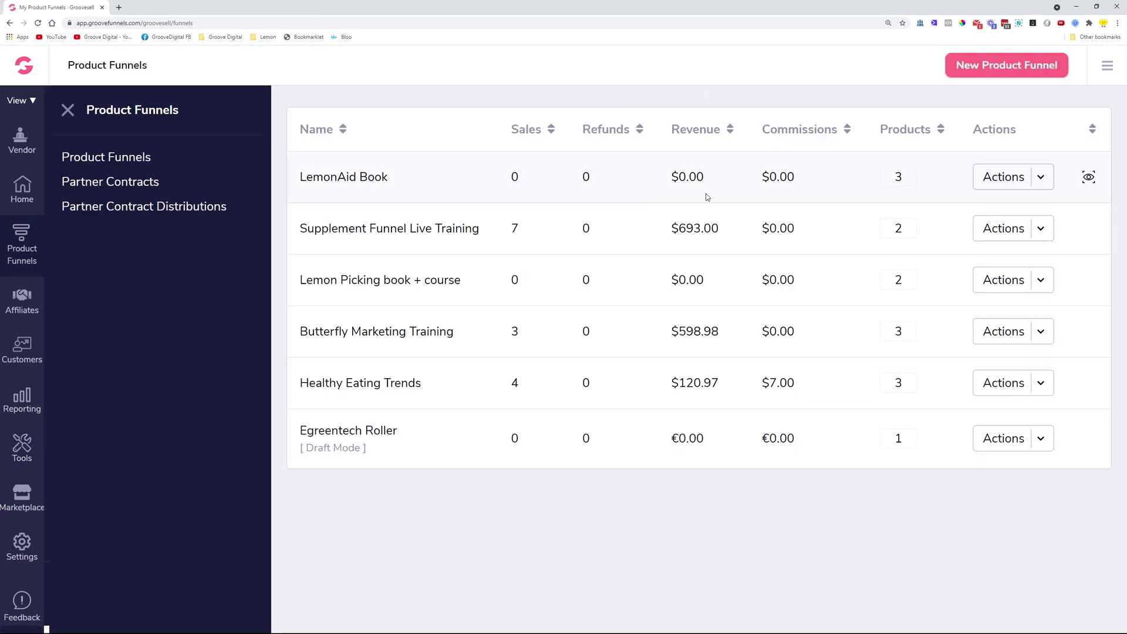
{"action": "left_click", "coordinate": [1040, 177]}
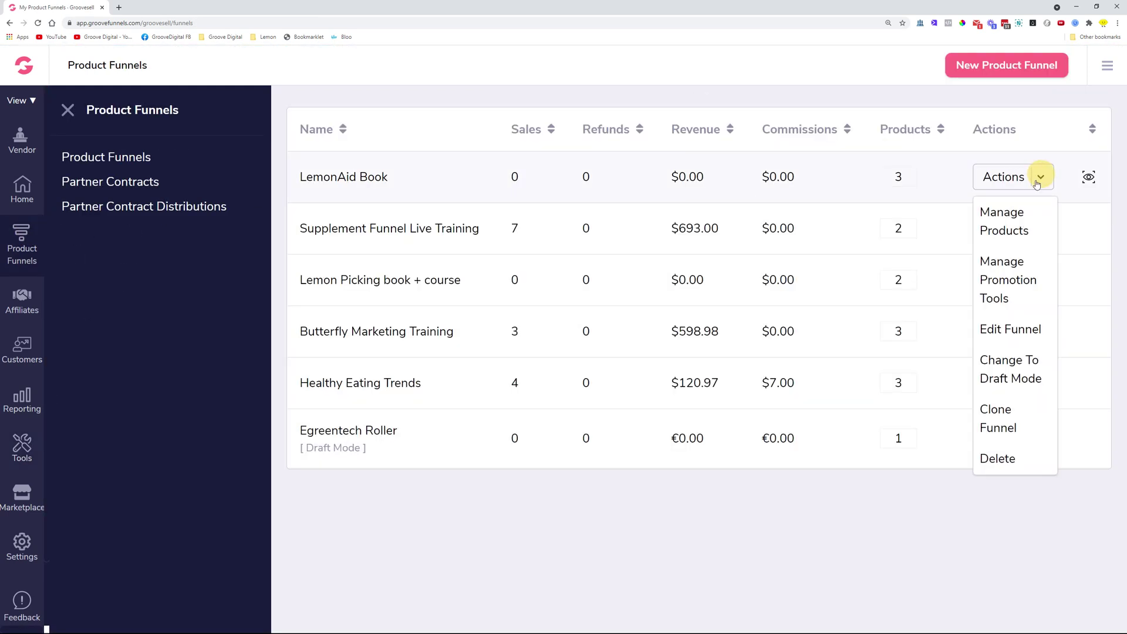
{"action": "left_click", "coordinate": [1011, 213]}
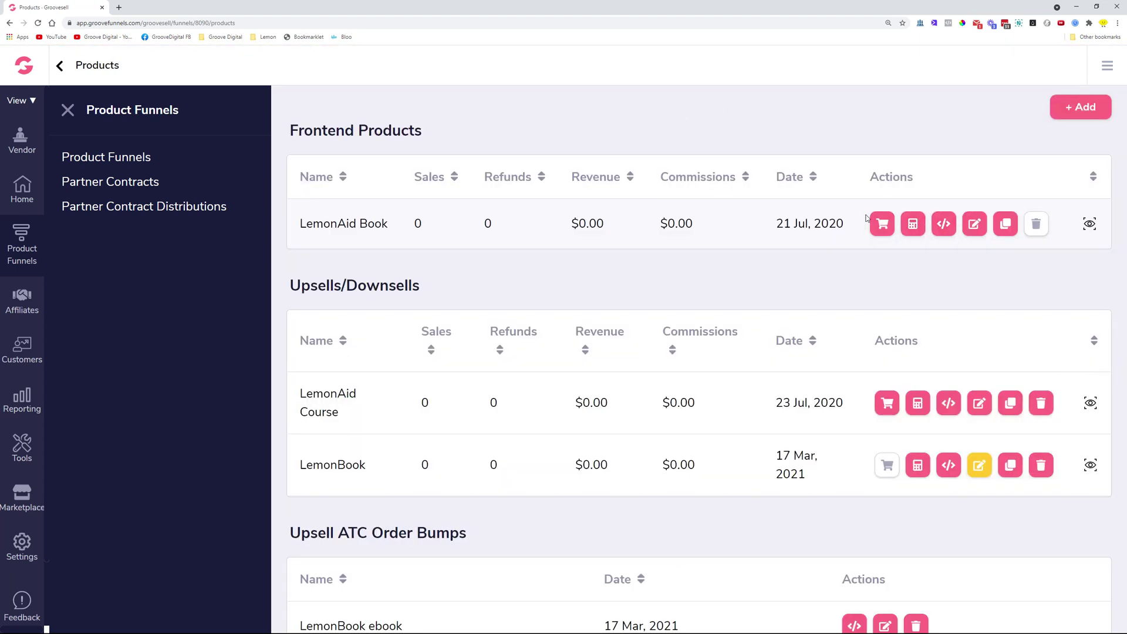
{"action": "left_click", "coordinate": [882, 224]}
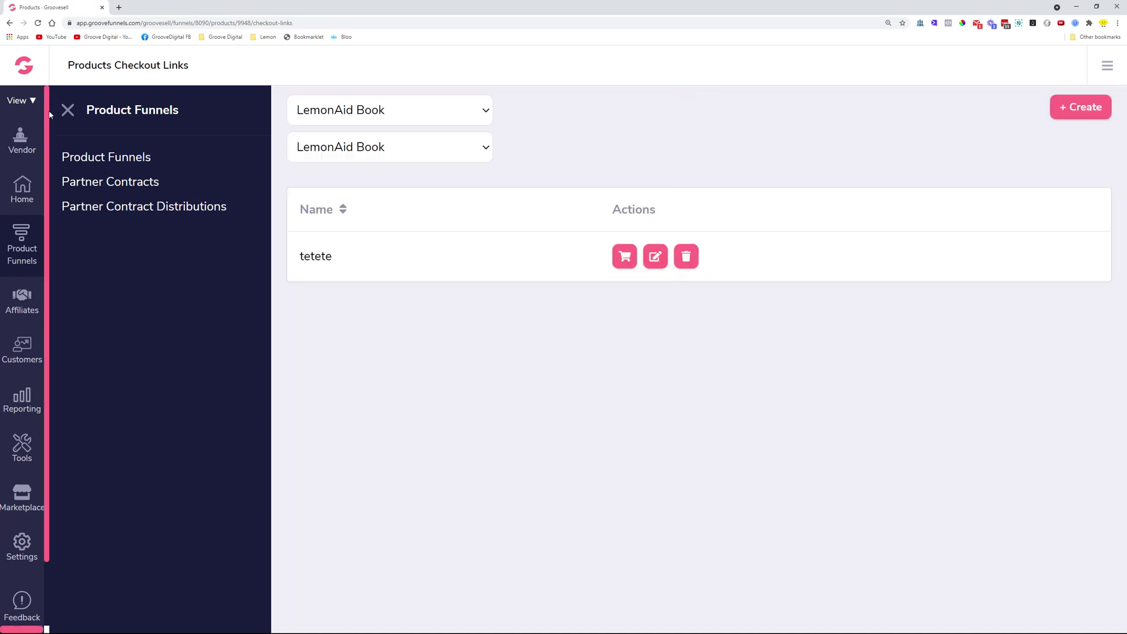
{"action": "left_click", "coordinate": [68, 112]}
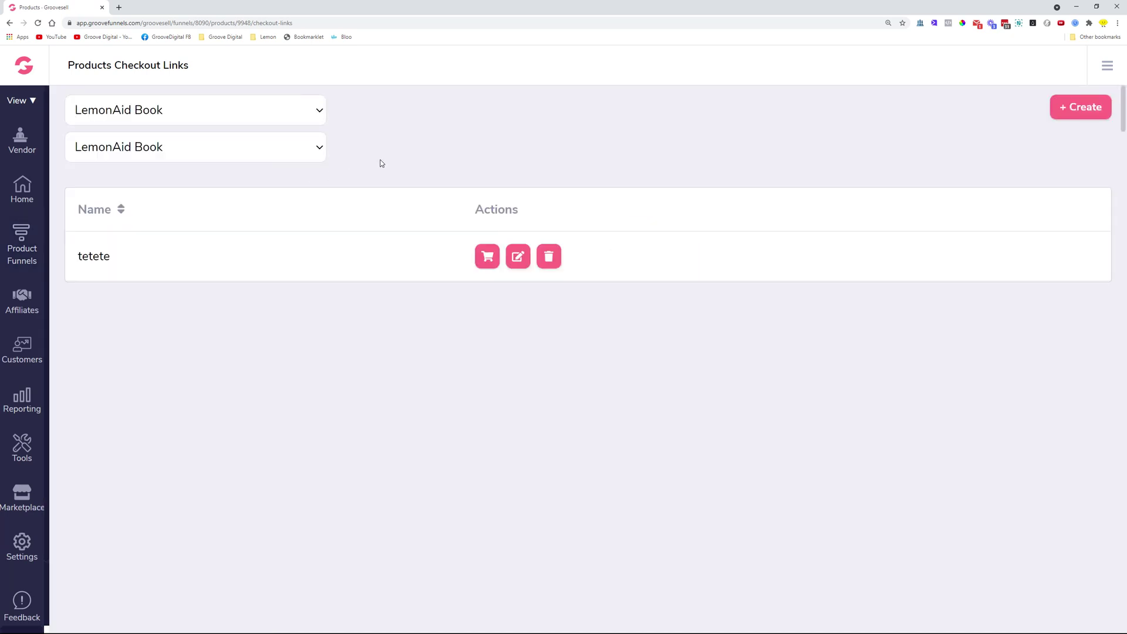
Look over the product funnels and the LemonAid Book funnel's products that can be chosen for checkout links
{"action": "left_click", "coordinate": [85, 112]}
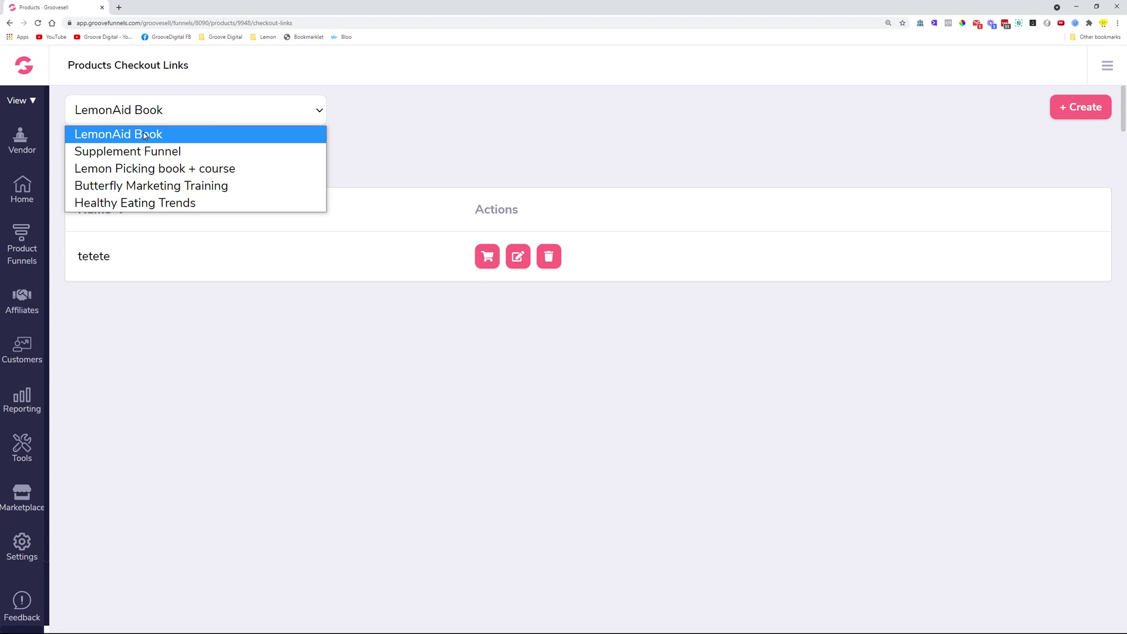
{"action": "left_click", "coordinate": [358, 121]}
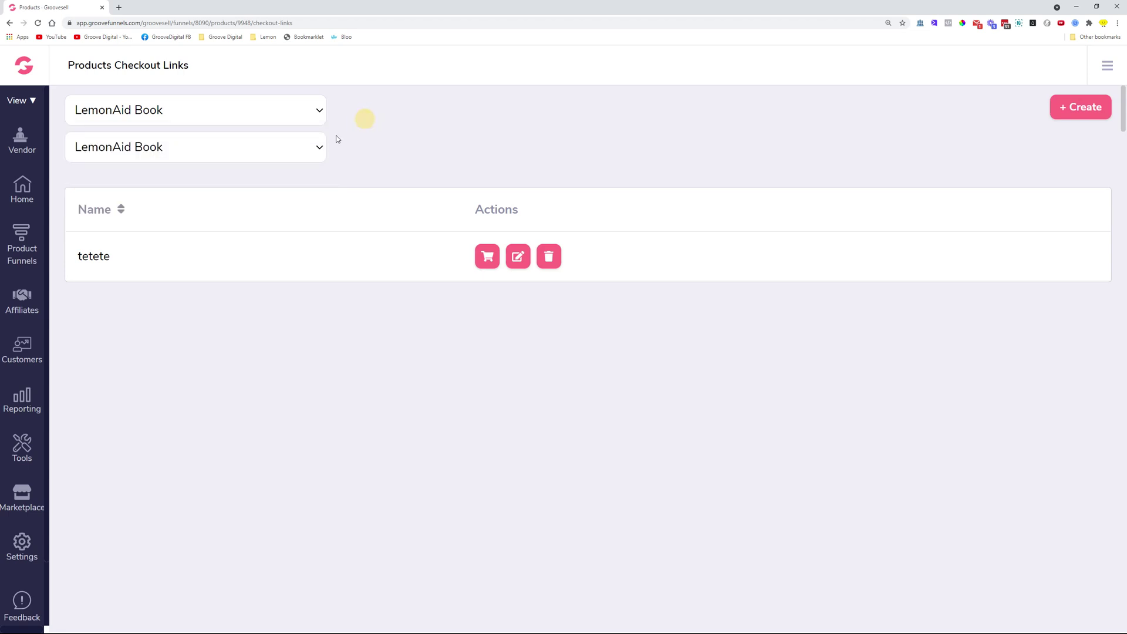
{"action": "left_click", "coordinate": [214, 144]}
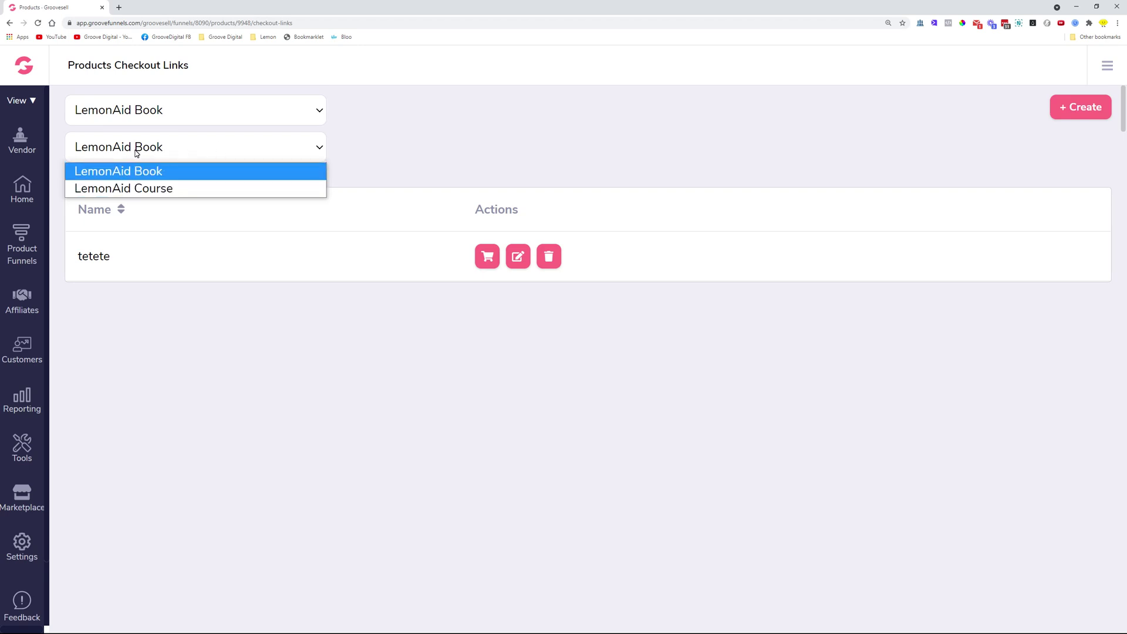
{"action": "left_click", "coordinate": [420, 127]}
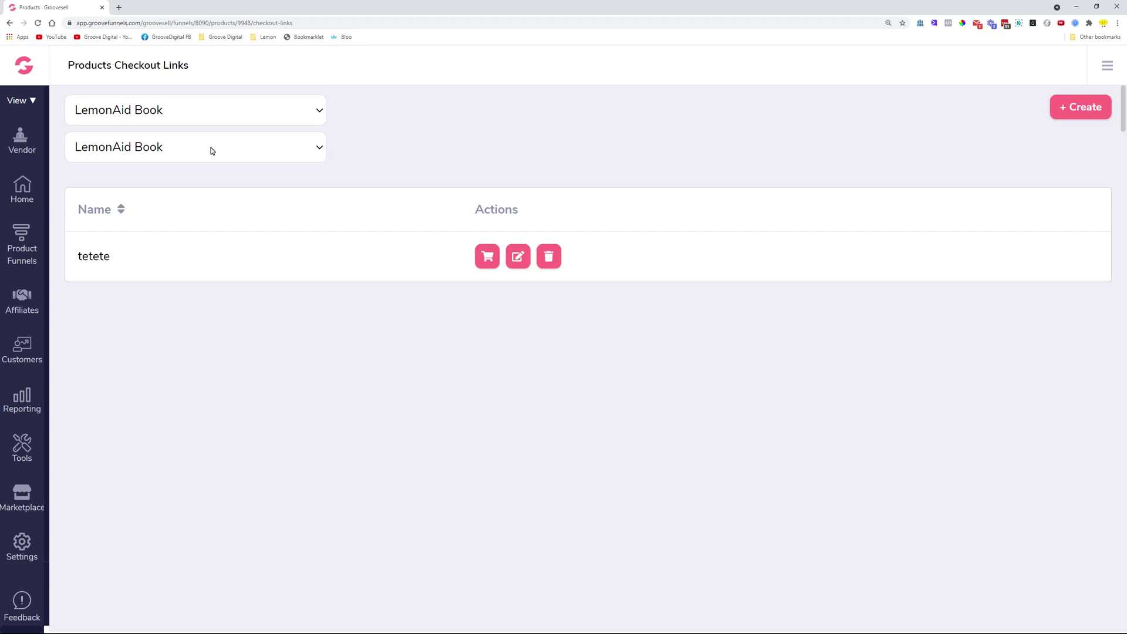
{"action": "left_click", "coordinate": [222, 118]}
{"action": "left_click", "coordinate": [222, 117]}
{"action": "left_click", "coordinate": [212, 154]}
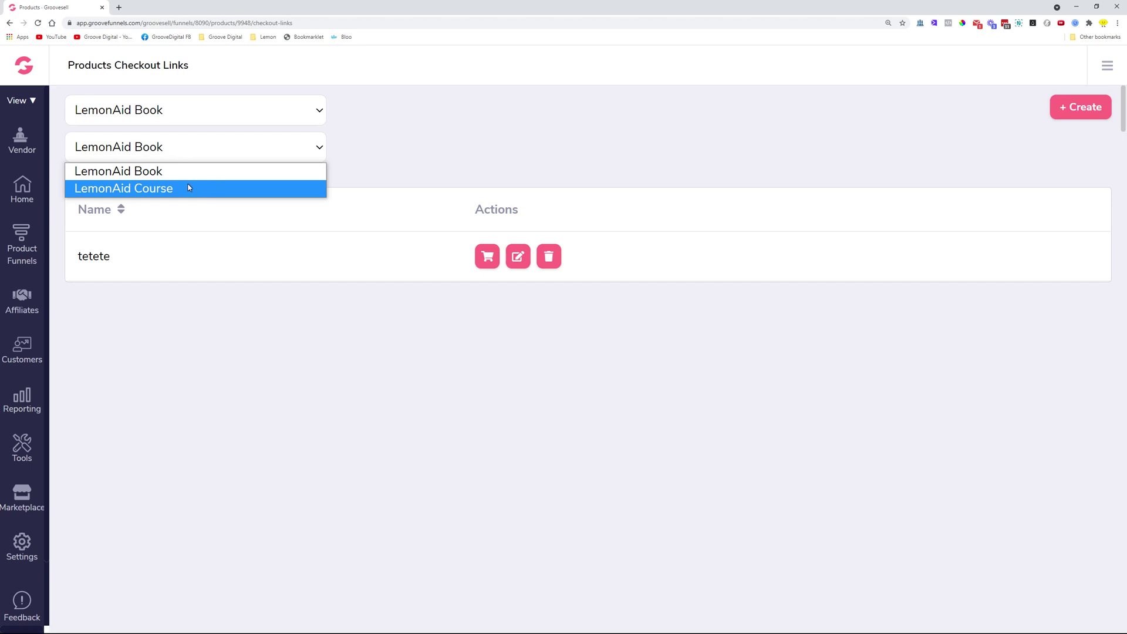
{"action": "left_click", "coordinate": [492, 152]}
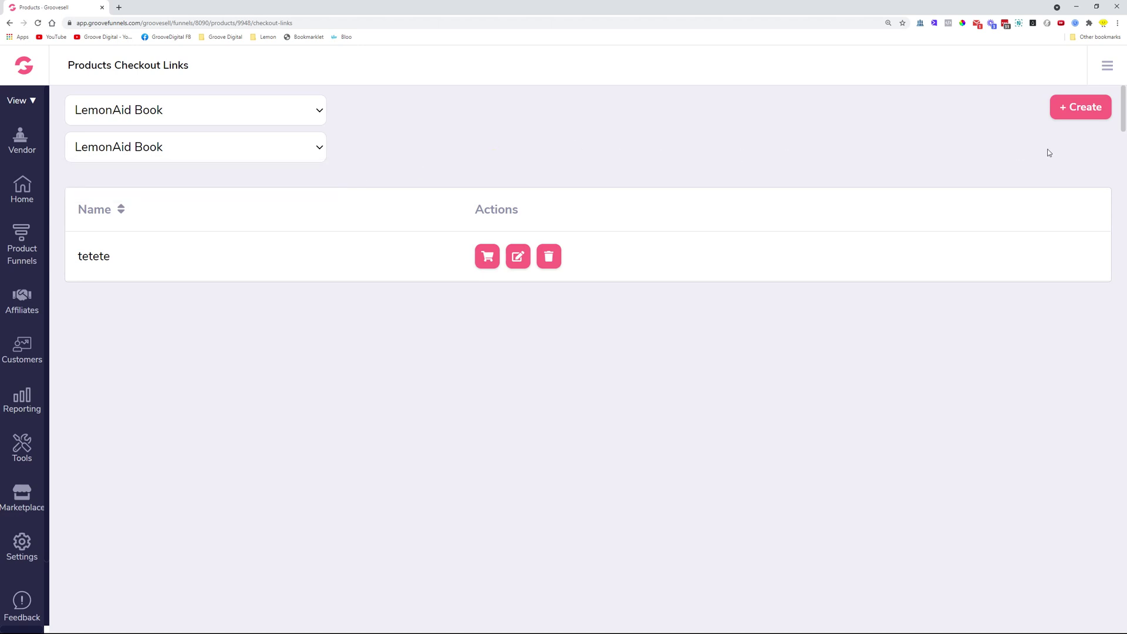
{"action": "left_click", "coordinate": [1086, 109]}
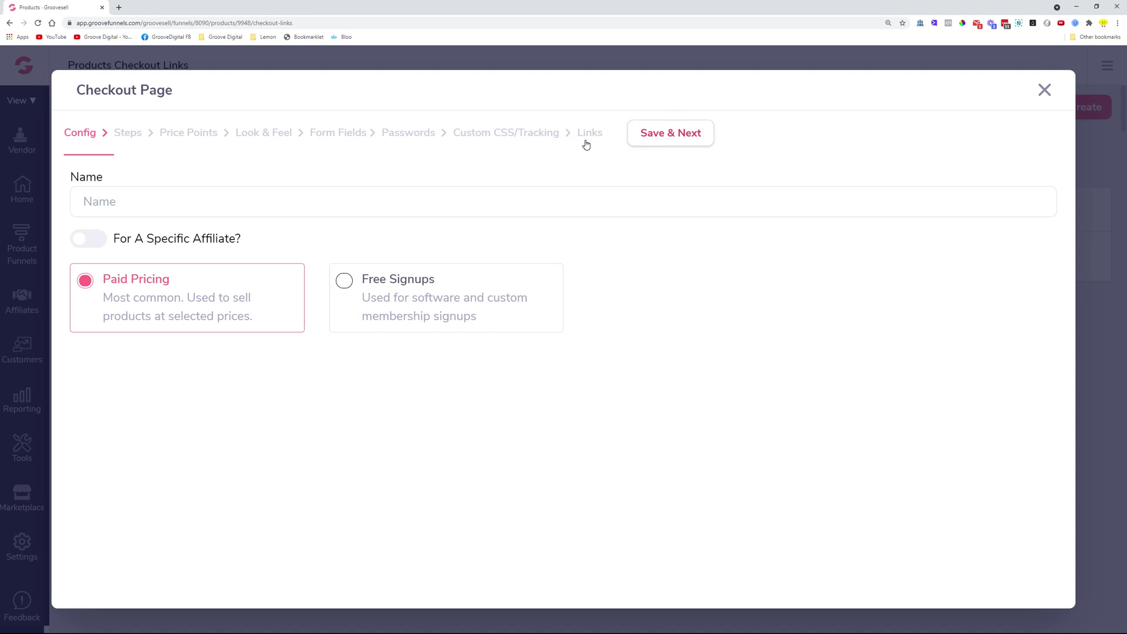
{"action": "left_click", "coordinate": [1043, 91]}
{"action": "double_click", "coordinate": [141, 254]}
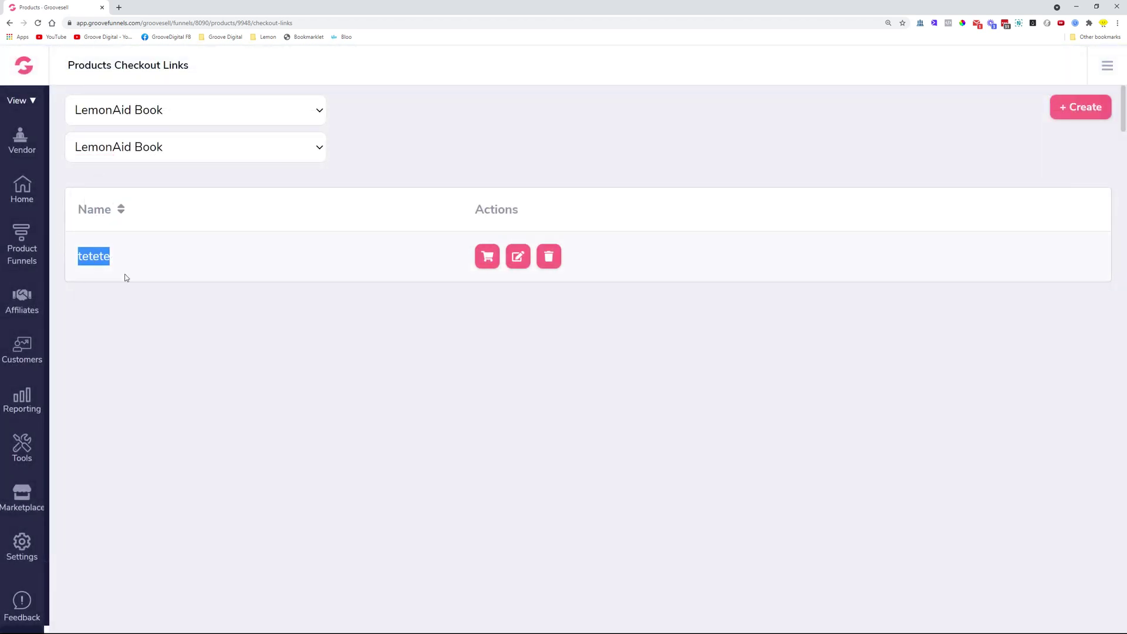
Start a new checkout page for the LemonAid Book product and name it Free Signups
{"action": "left_click", "coordinate": [1083, 109]}
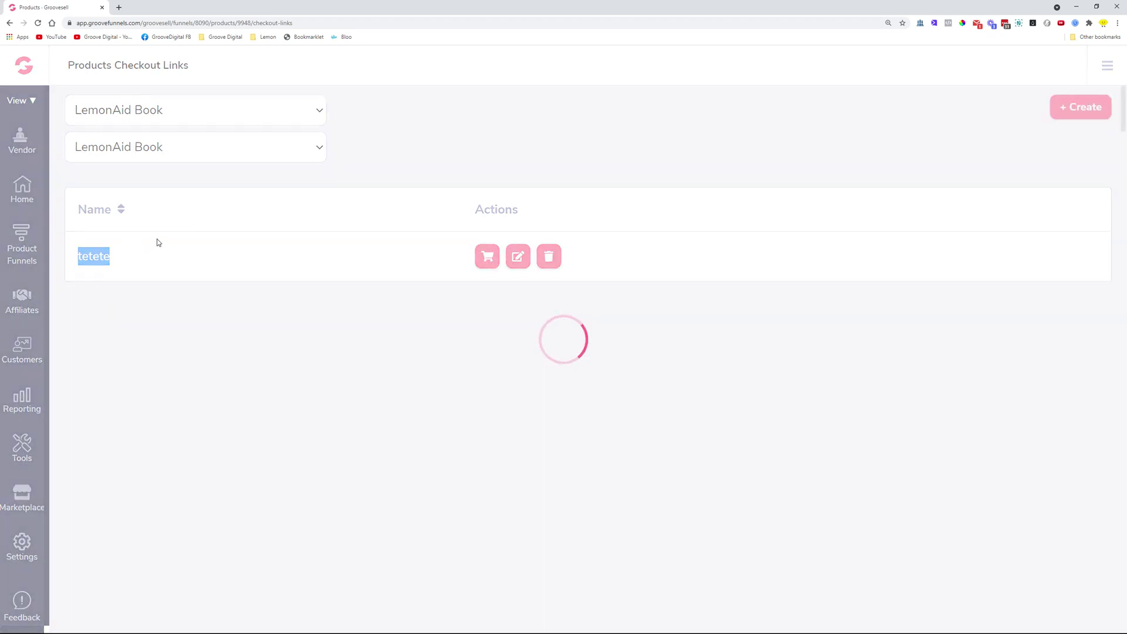
{"action": "left_click", "coordinate": [151, 200]}
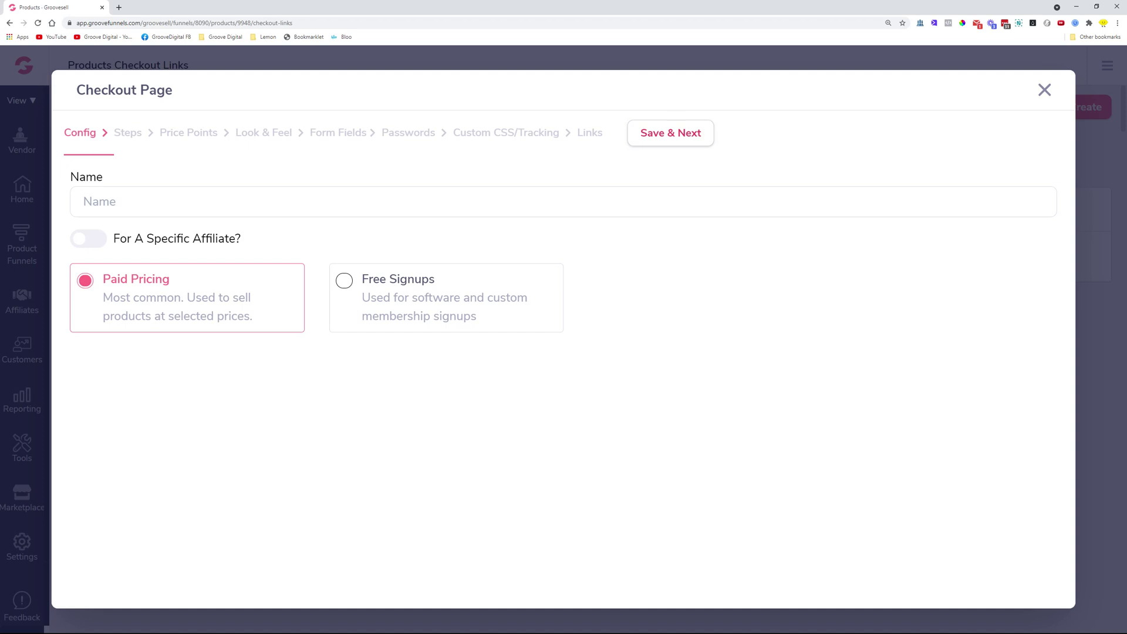
{"action": "type", "text": "Free Signups"}
Try limiting the checkout page to a specific affiliate and turn that option off again
{"action": "left_click", "coordinate": [88, 238]}
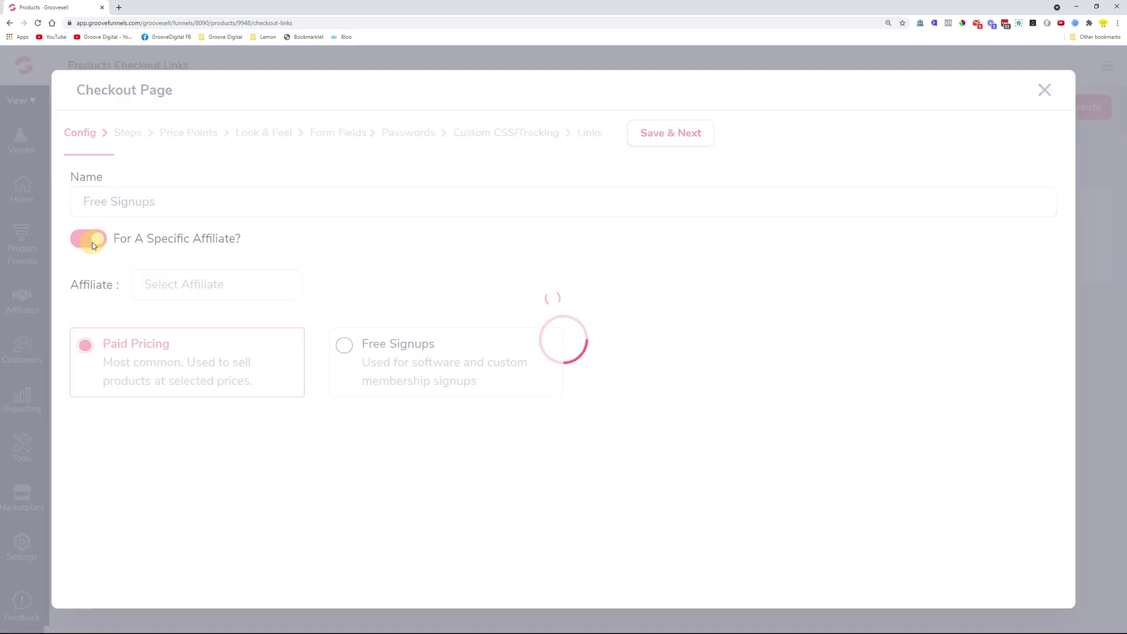
{"action": "left_click", "coordinate": [187, 286]}
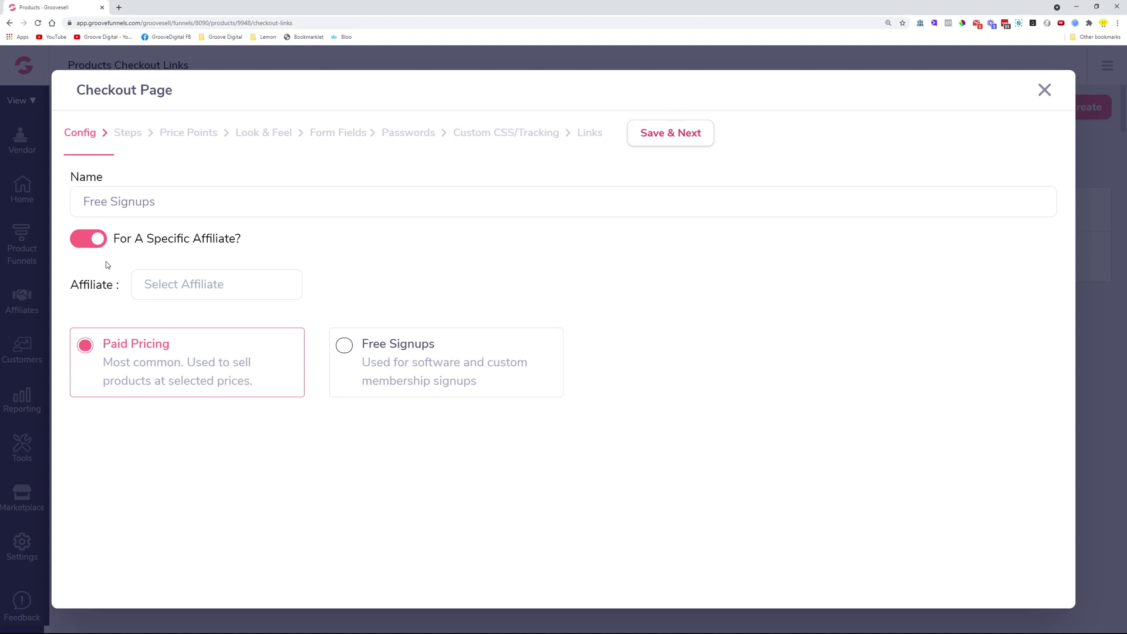
{"action": "left_click", "coordinate": [97, 242]}
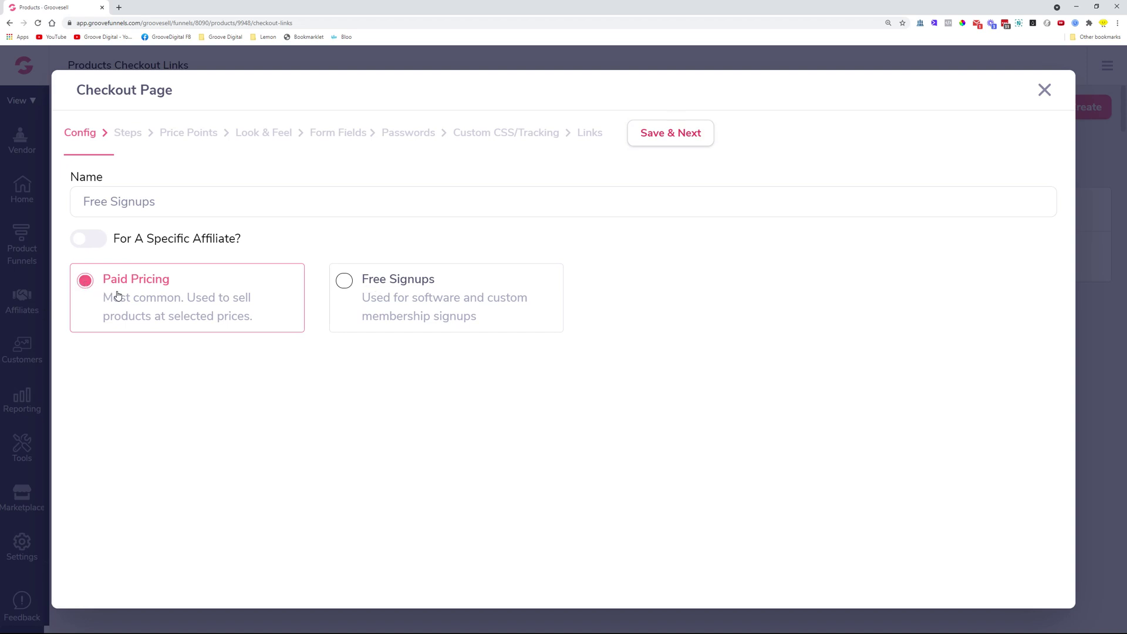
Set the checkout page's pricing type to Free Signups and save its configuration
{"action": "left_click", "coordinate": [346, 282]}
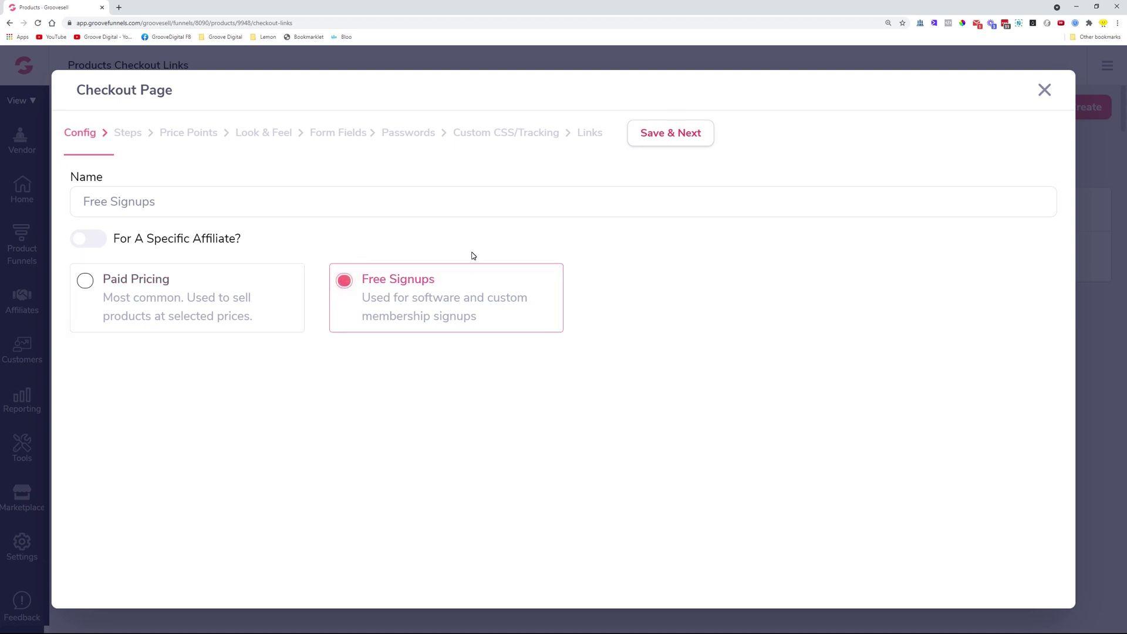
{"action": "left_click", "coordinate": [698, 136]}
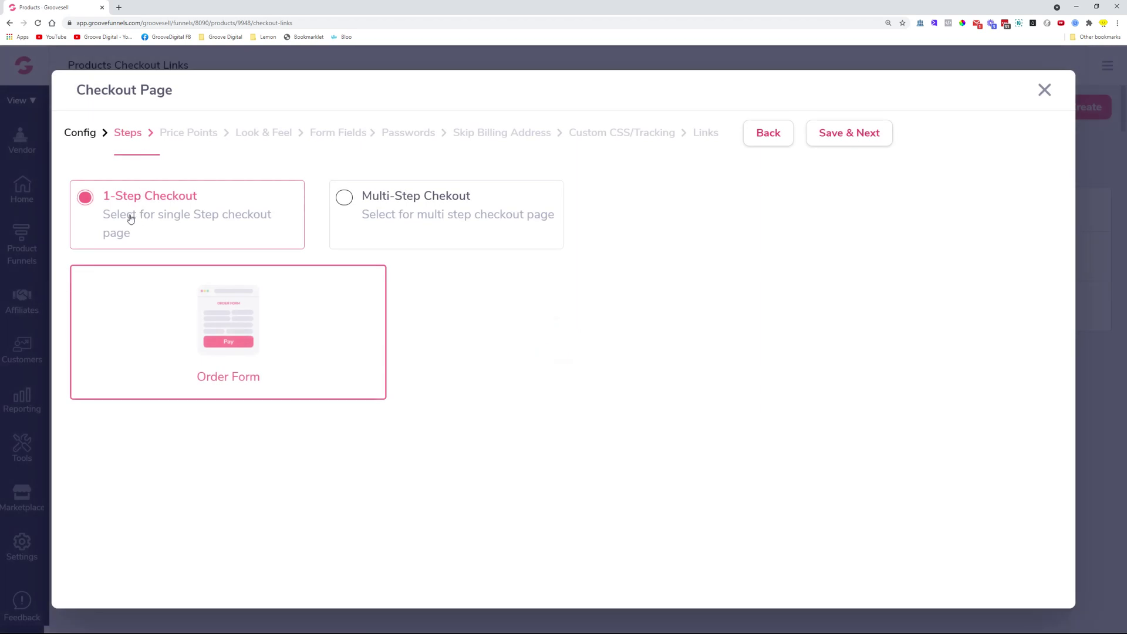
Choose a multi-step checkout, compare its layouts, select Email, Name & Billing, Payment, and save
{"action": "left_click", "coordinate": [346, 199]}
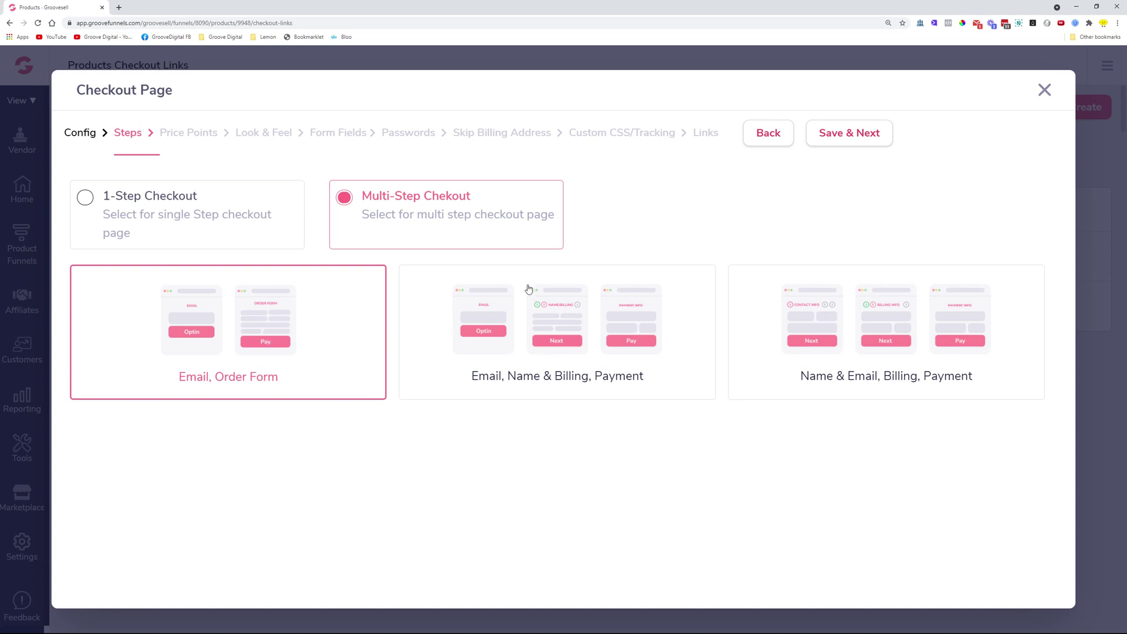
{"action": "left_click", "coordinate": [608, 314]}
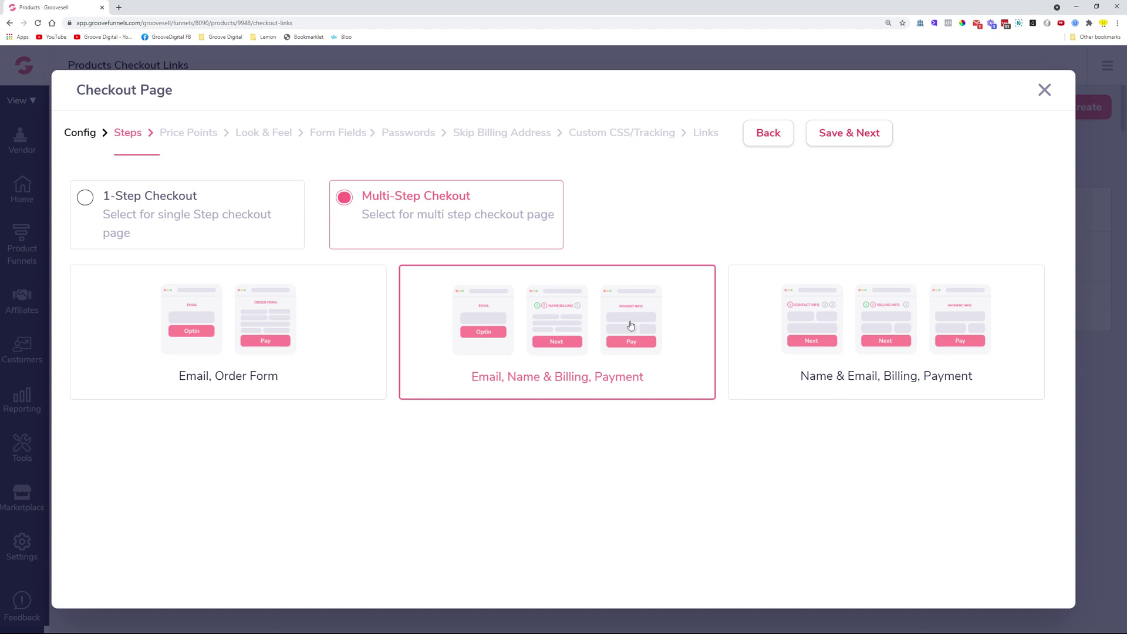
{"action": "left_click", "coordinate": [913, 313]}
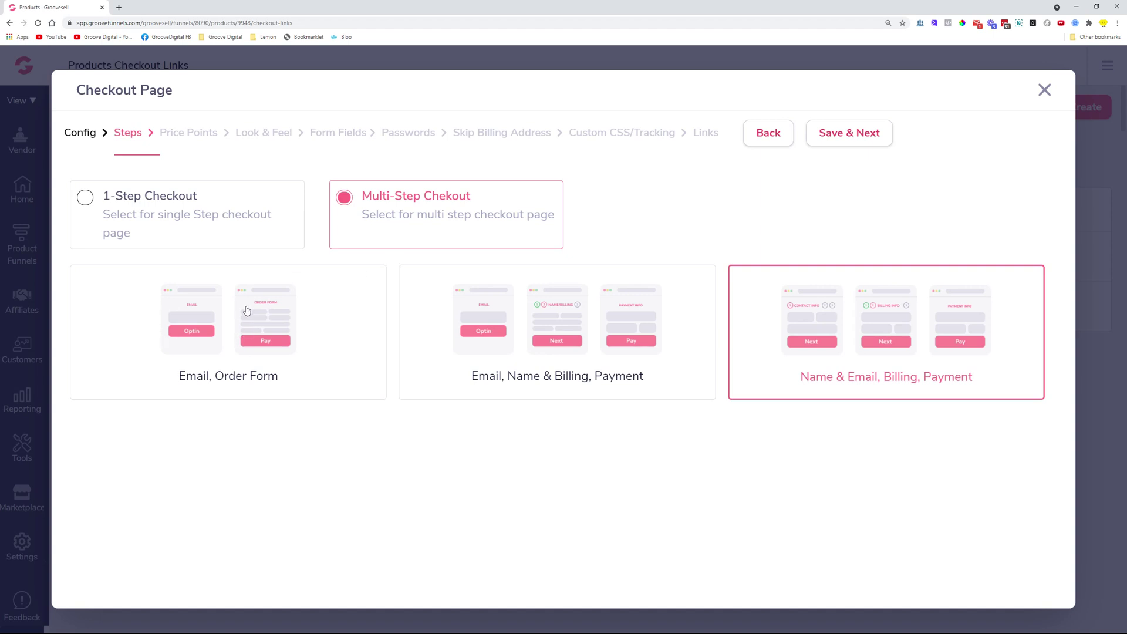
{"action": "left_click", "coordinate": [227, 331]}
{"action": "left_click", "coordinate": [511, 343]}
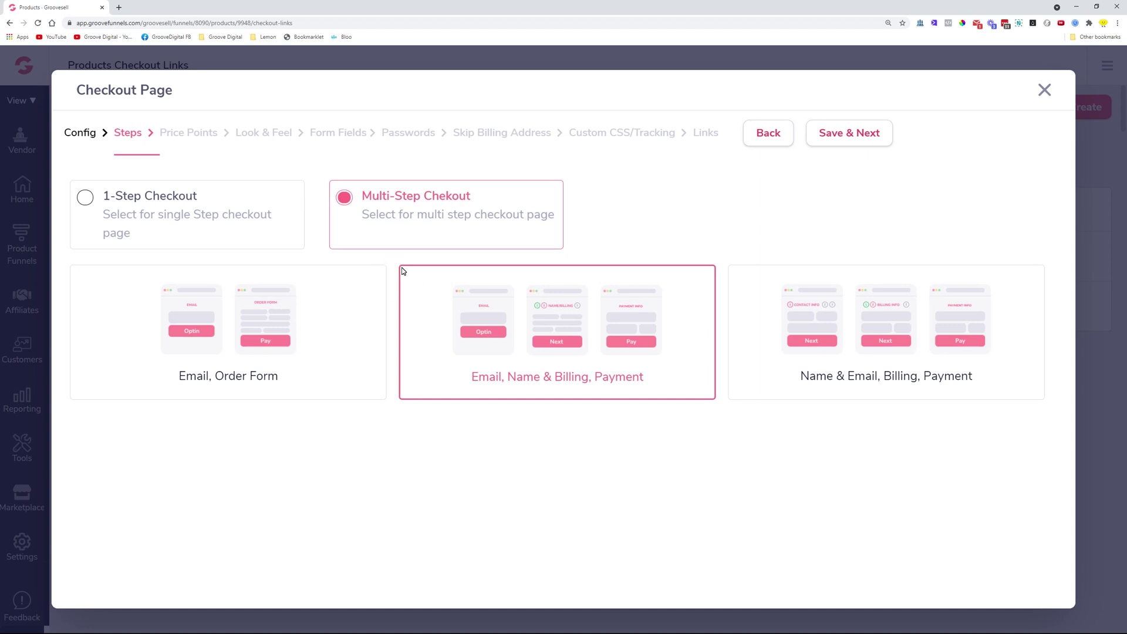
{"action": "left_click", "coordinate": [850, 136]}
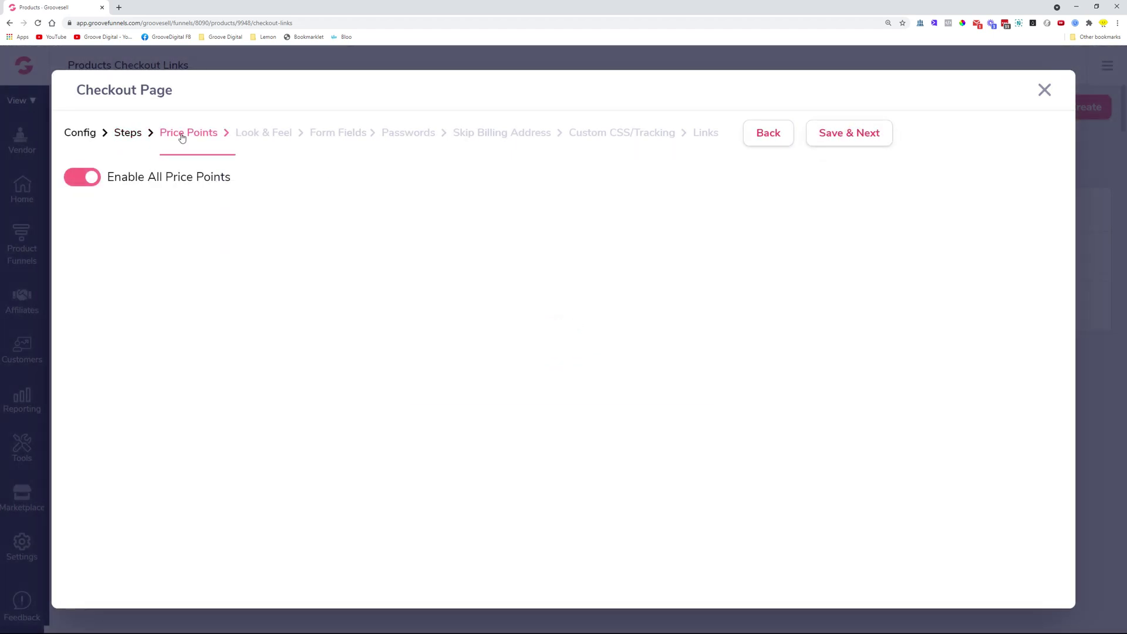
Check the individual price point option for the free ebook, keep all price points enabled, and save
{"action": "left_click", "coordinate": [87, 182]}
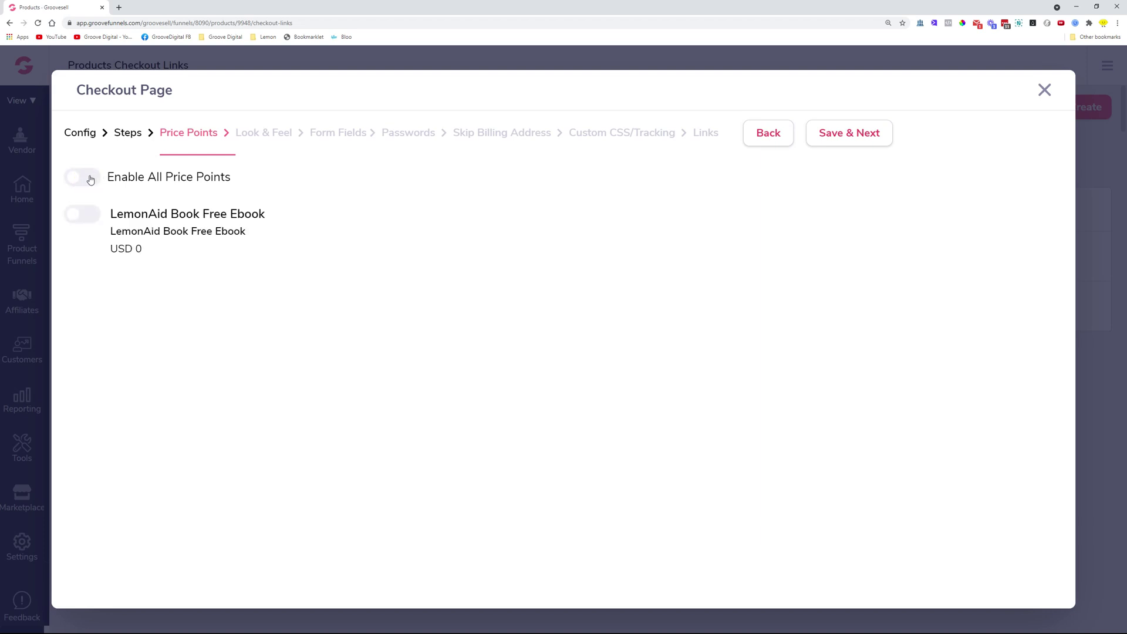
{"action": "left_click", "coordinate": [89, 179]}
{"action": "left_click", "coordinate": [84, 177]}
{"action": "left_click", "coordinate": [83, 215]}
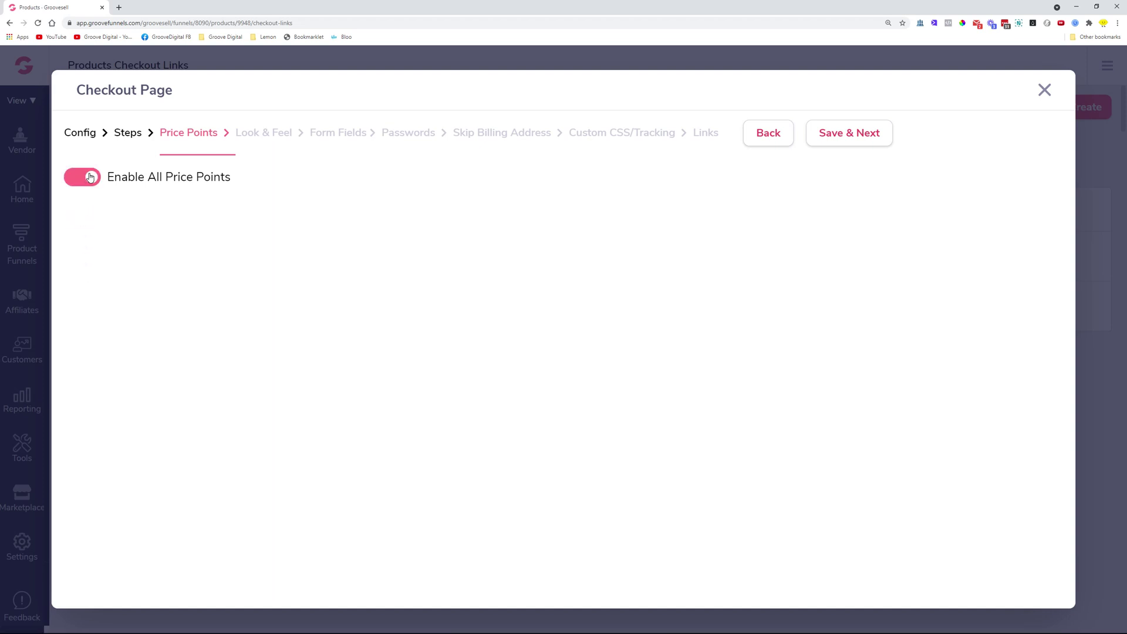
{"action": "left_click", "coordinate": [866, 141]}
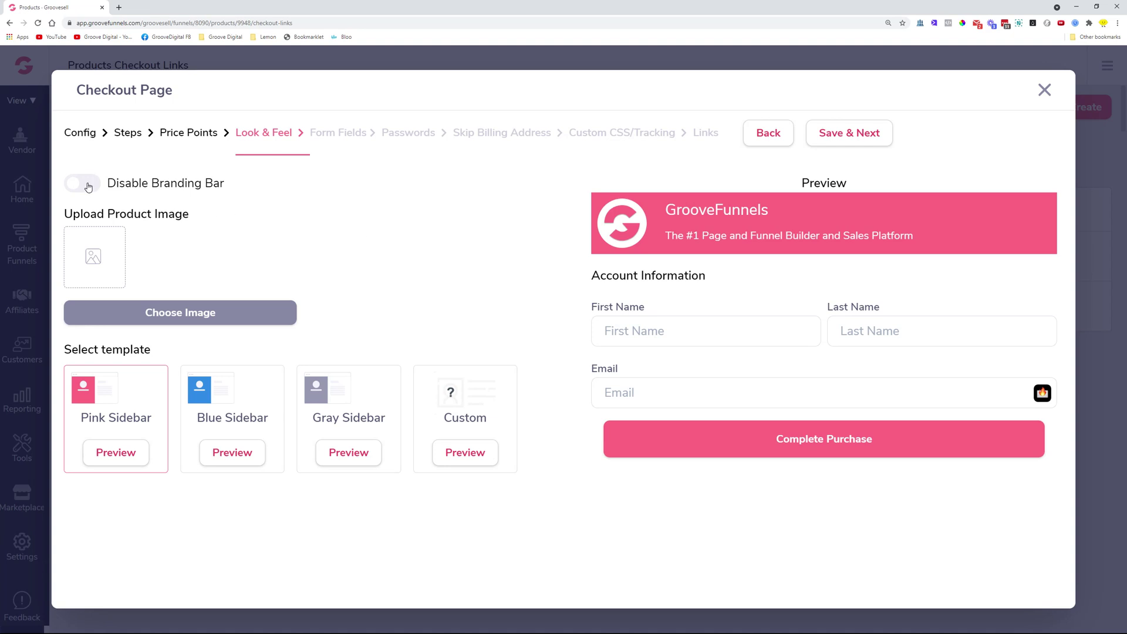
Try the checkout page without its branding bar, restore the bar, and open the product image library without choosing an image
{"action": "left_click", "coordinate": [86, 185]}
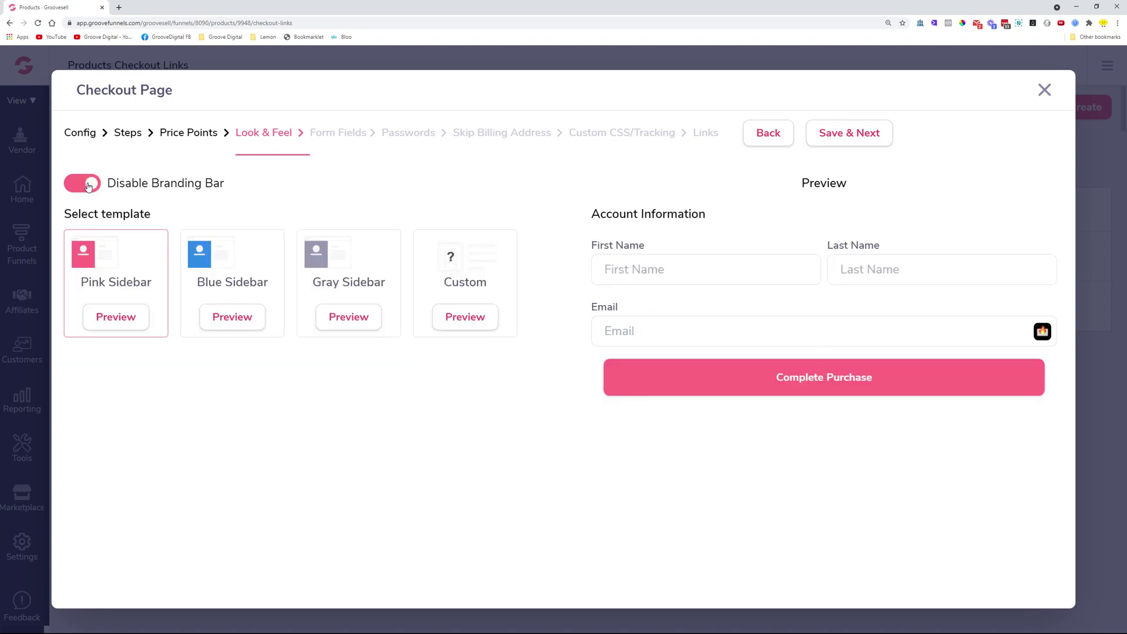
{"action": "left_click", "coordinate": [88, 185]}
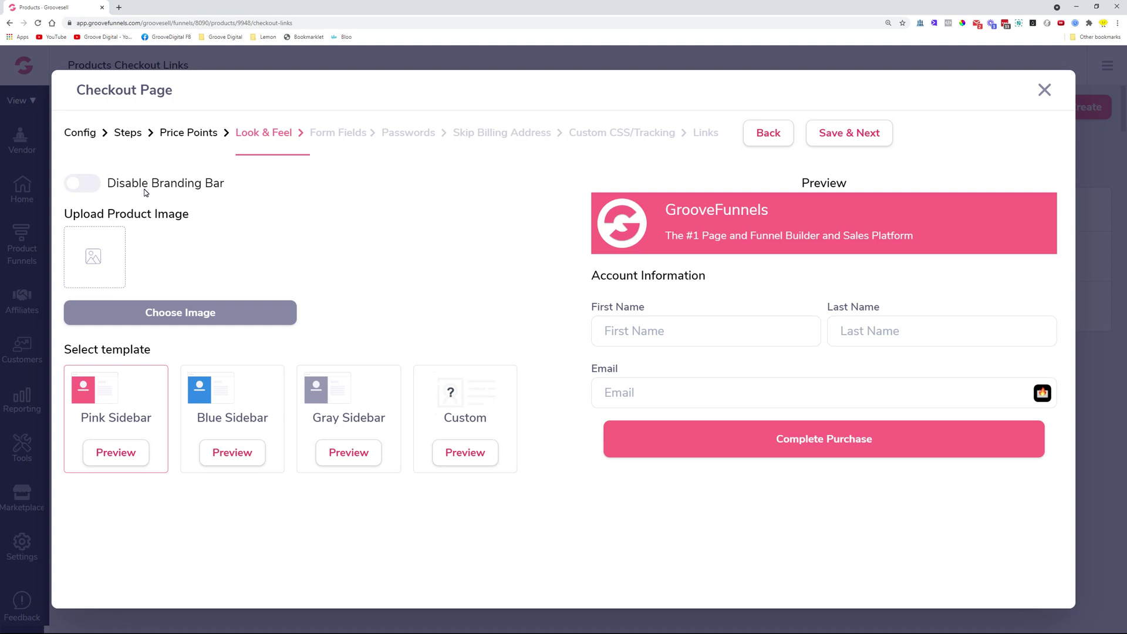
{"action": "left_click", "coordinate": [92, 187]}
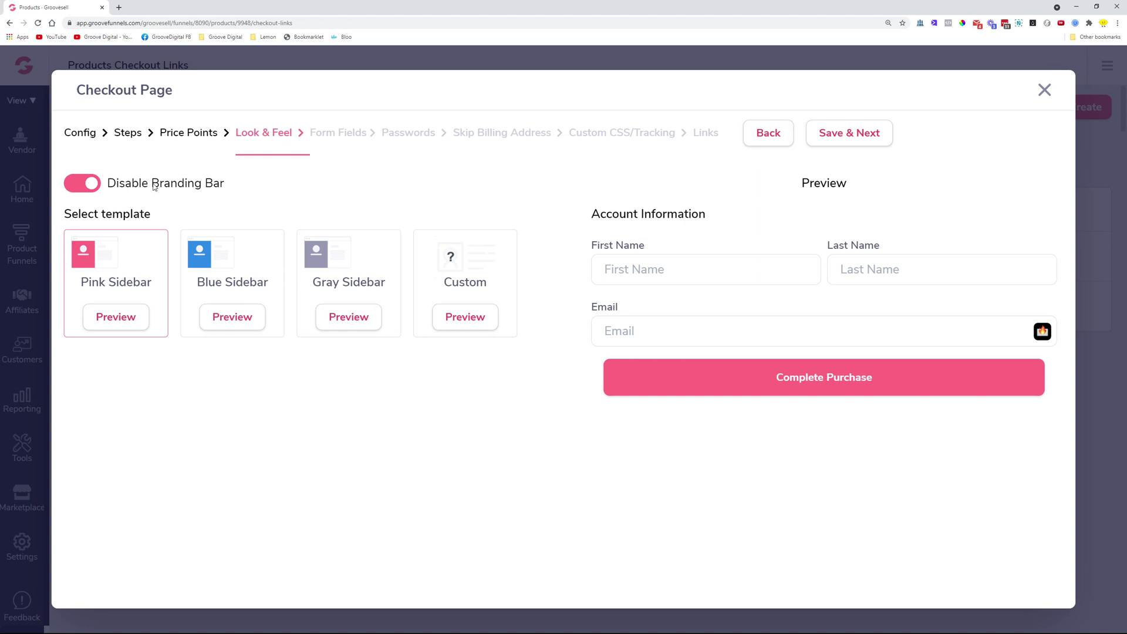
{"action": "left_click", "coordinate": [87, 184]}
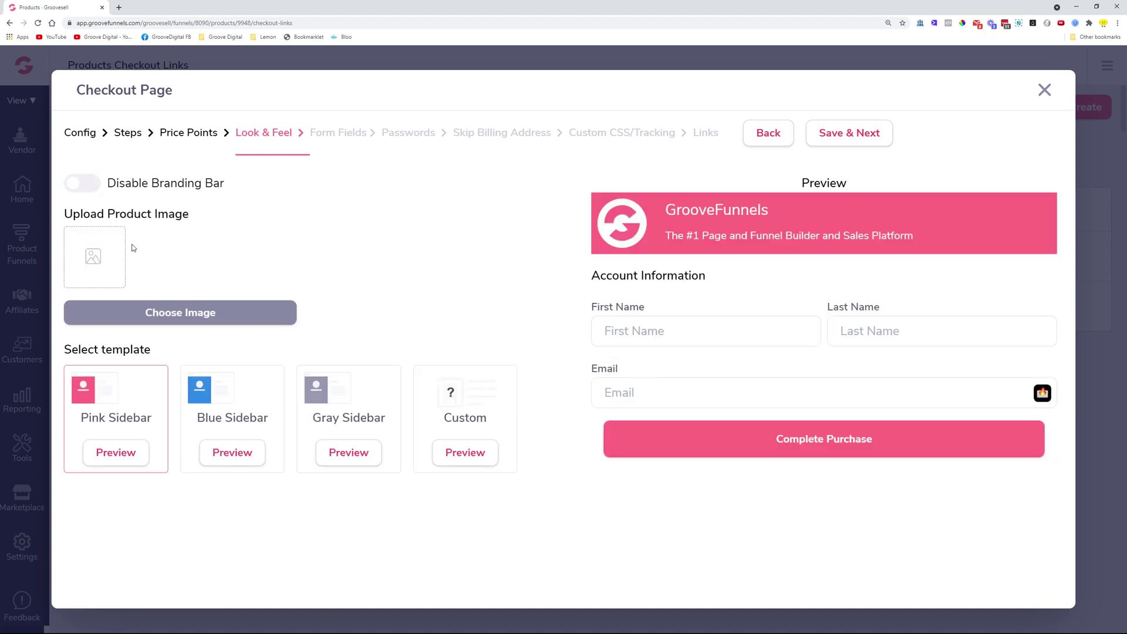
{"action": "left_click", "coordinate": [177, 310]}
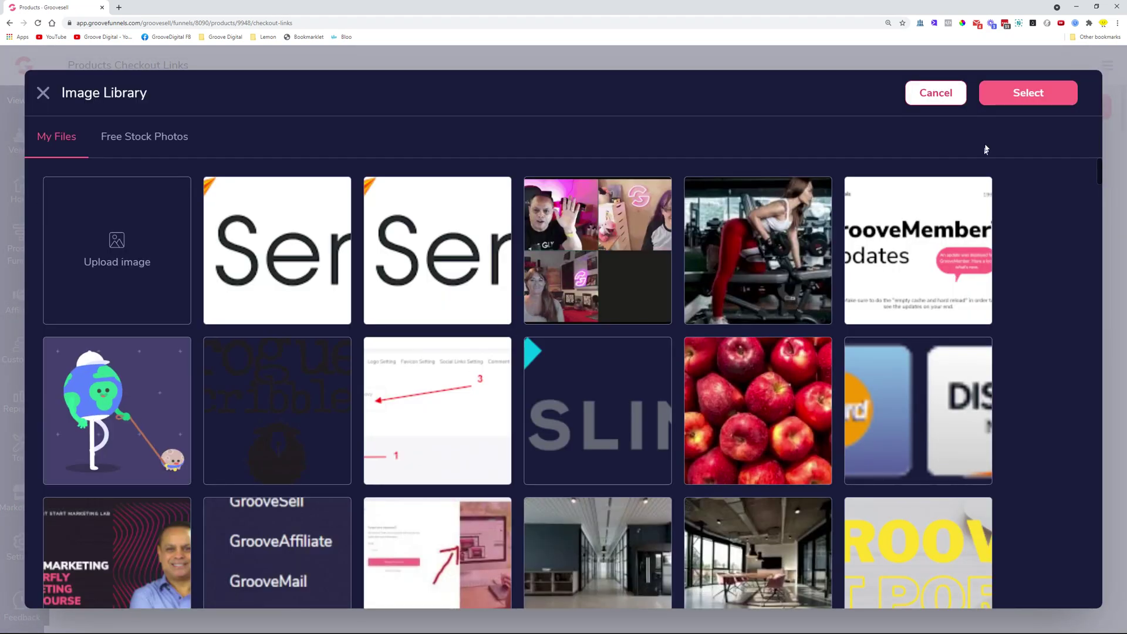
{"action": "left_click", "coordinate": [952, 101]}
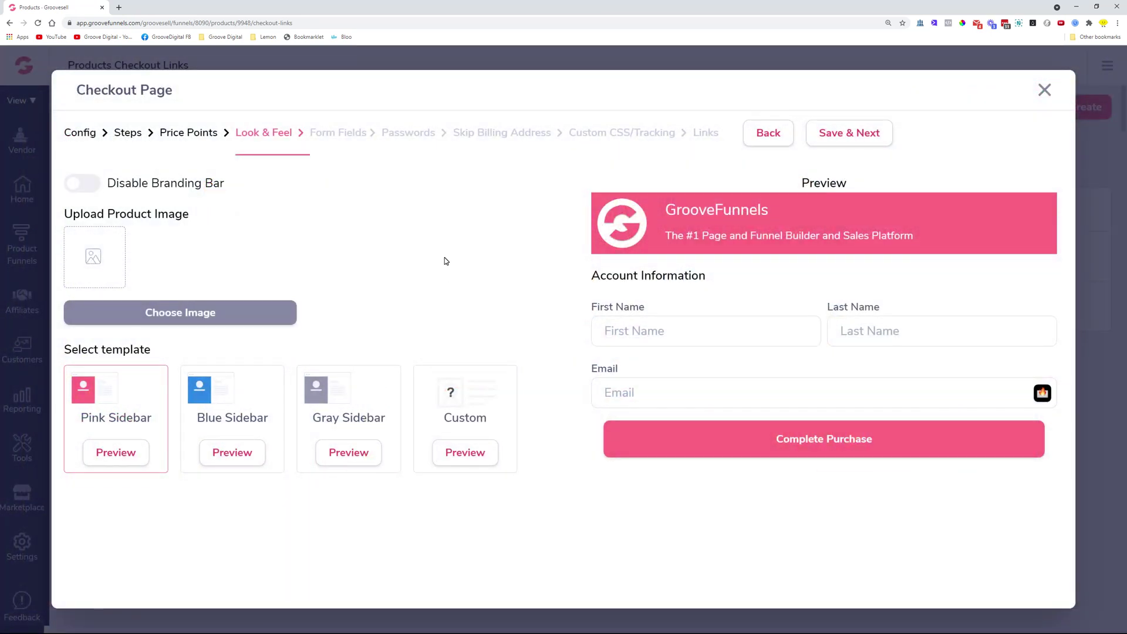
Try the Blue Sidebar and Gray Sidebar templates, and select the Custom template for the checkout page
{"action": "left_click", "coordinate": [221, 418]}
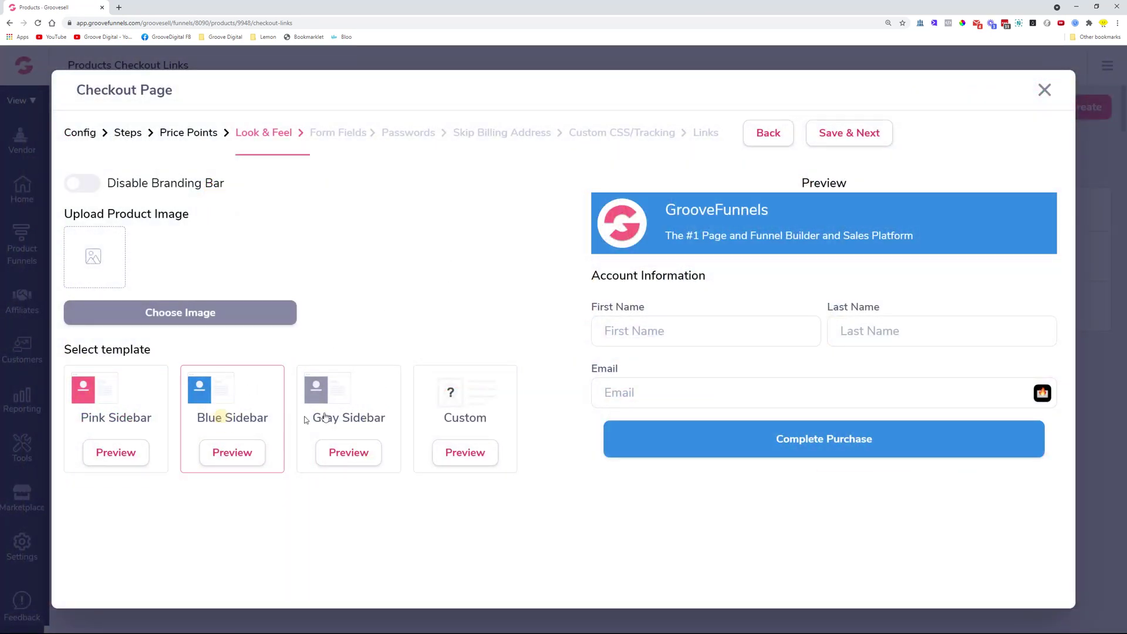
{"action": "left_click", "coordinate": [347, 416]}
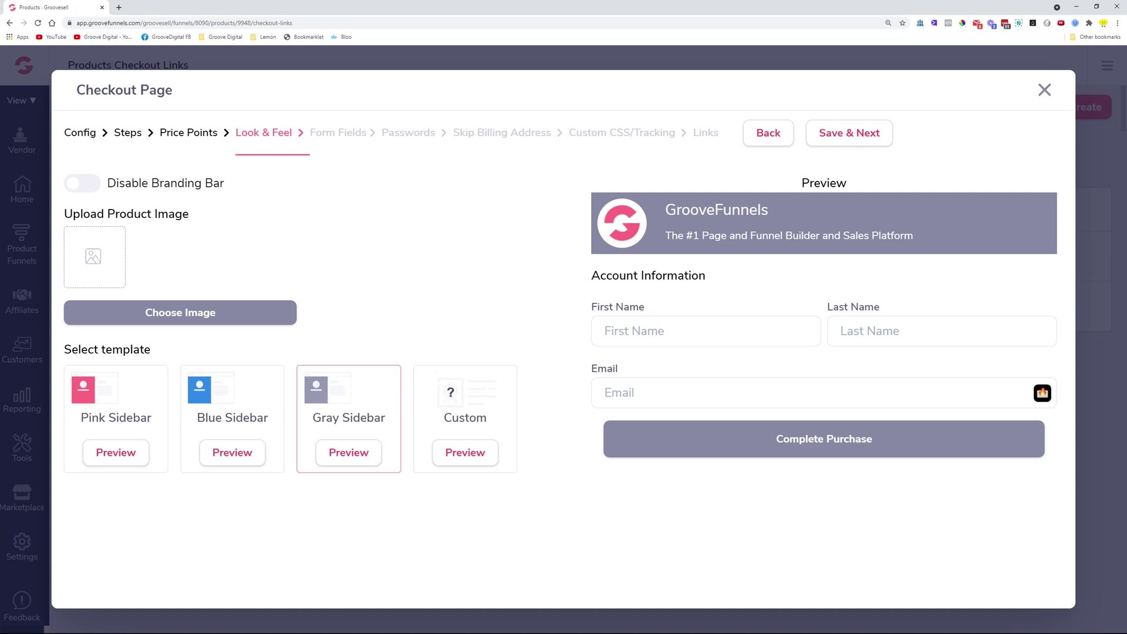
{"action": "left_click", "coordinate": [466, 403]}
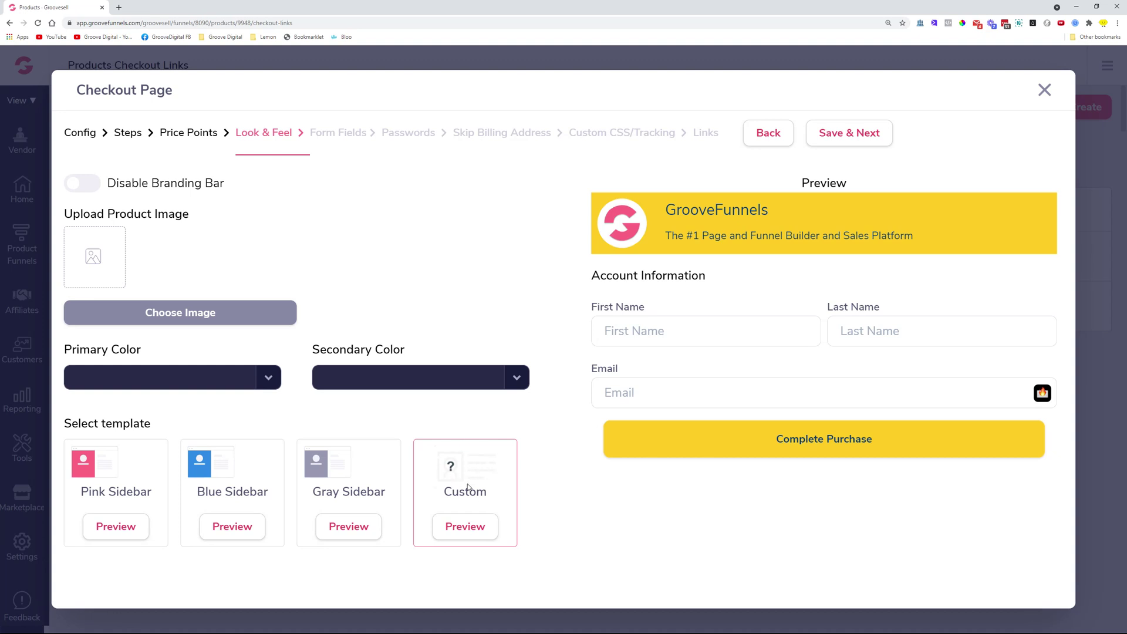
Set the custom template's primary color to green #18CD5E
{"action": "left_click", "coordinate": [250, 384]}
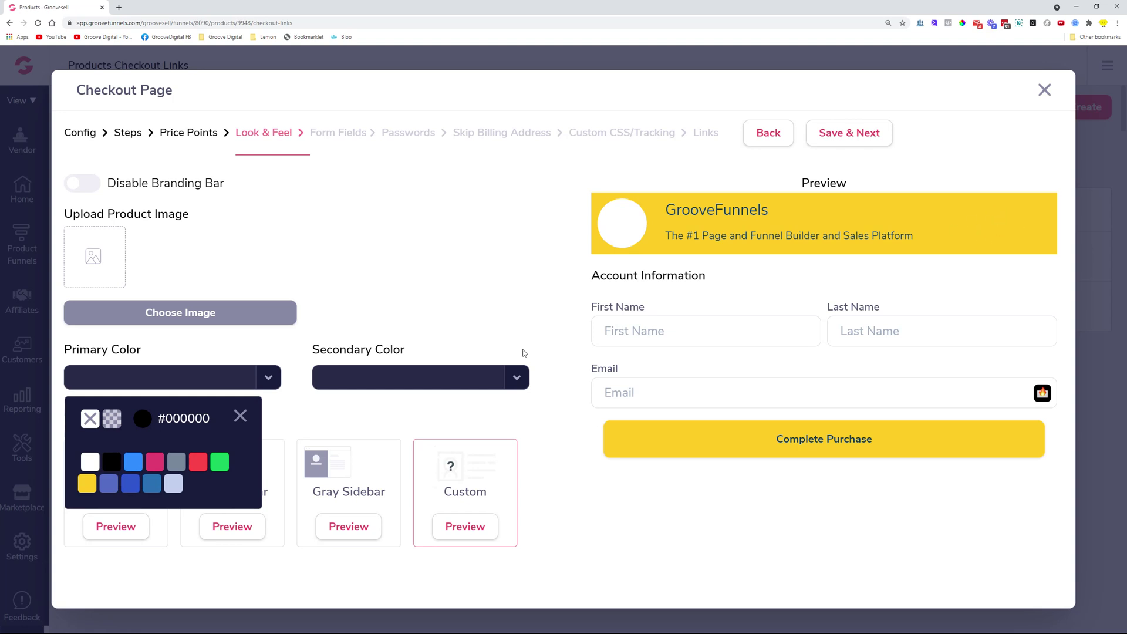
{"action": "mouse_move", "coordinate": [217, 462]}
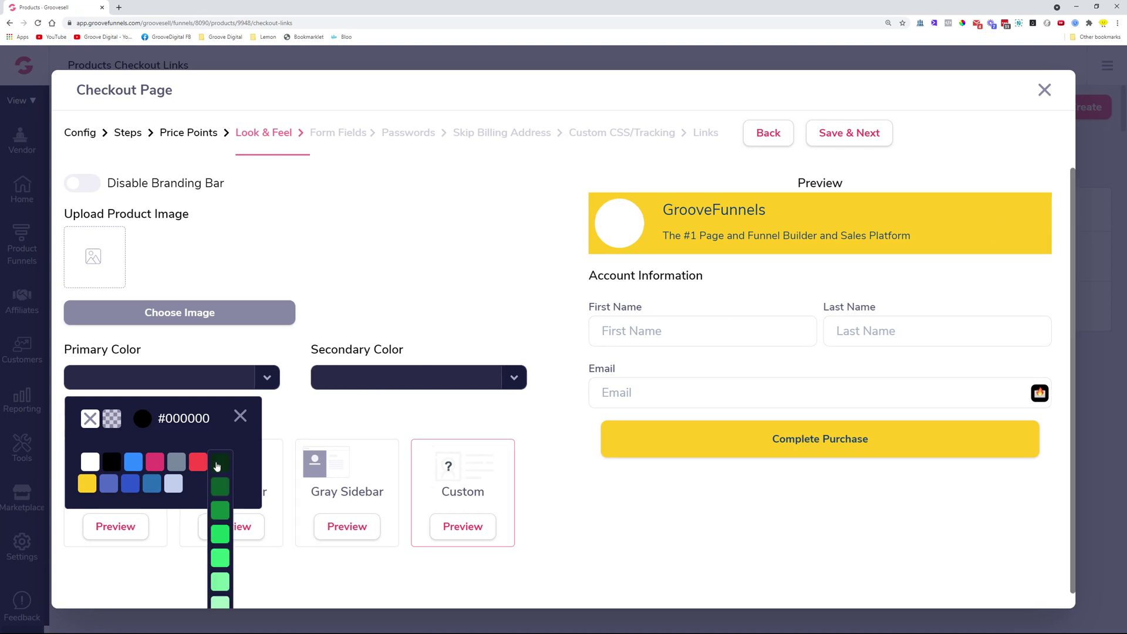
{"action": "left_click", "coordinate": [220, 535]}
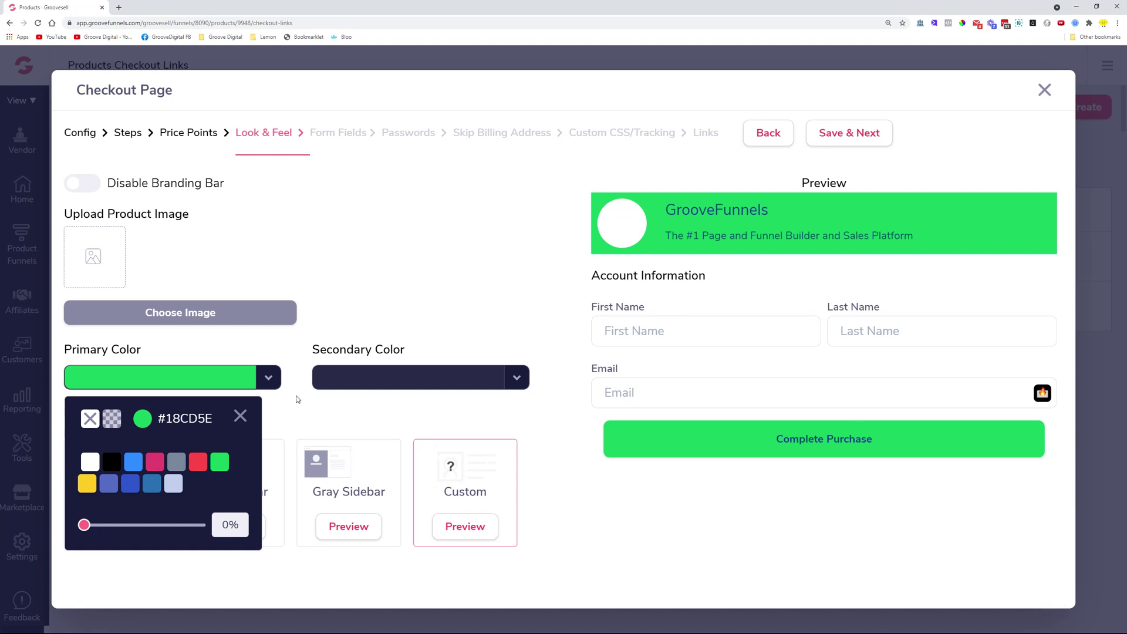
Set the custom template's secondary color to white #FFFFFF and save the look and feel settings
{"action": "left_click", "coordinate": [240, 416]}
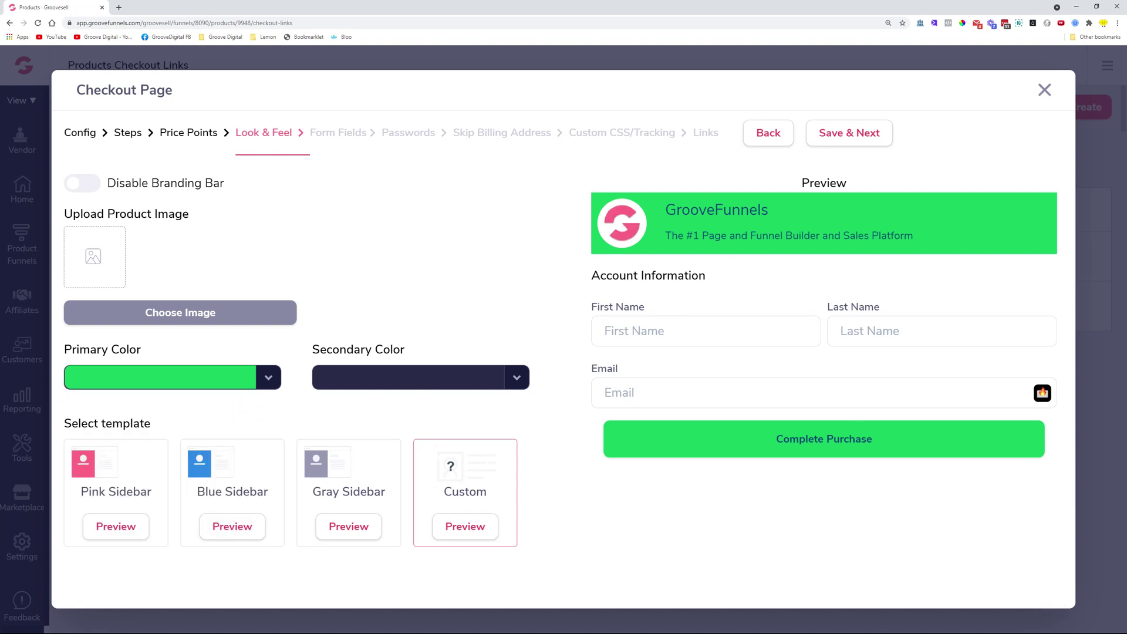
{"action": "double_click", "coordinate": [753, 209]}
{"action": "left_click_drag", "start_coordinate": [735, 236], "coordinate": [843, 235]}
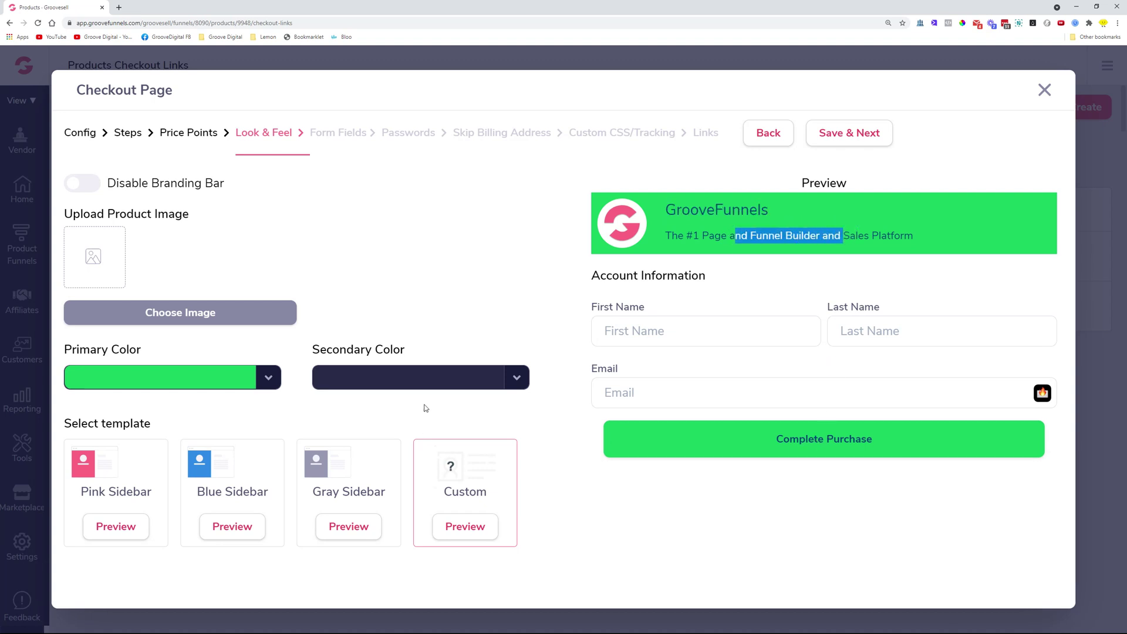
{"action": "left_click", "coordinate": [435, 382]}
{"action": "left_click", "coordinate": [356, 462]}
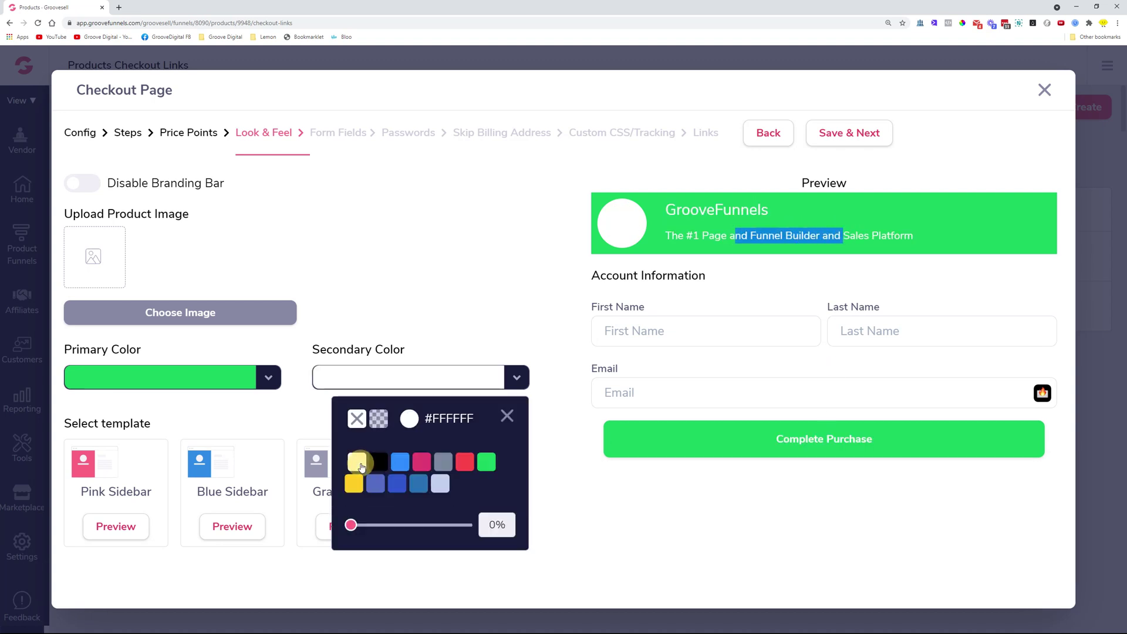
{"action": "left_click", "coordinate": [507, 416]}
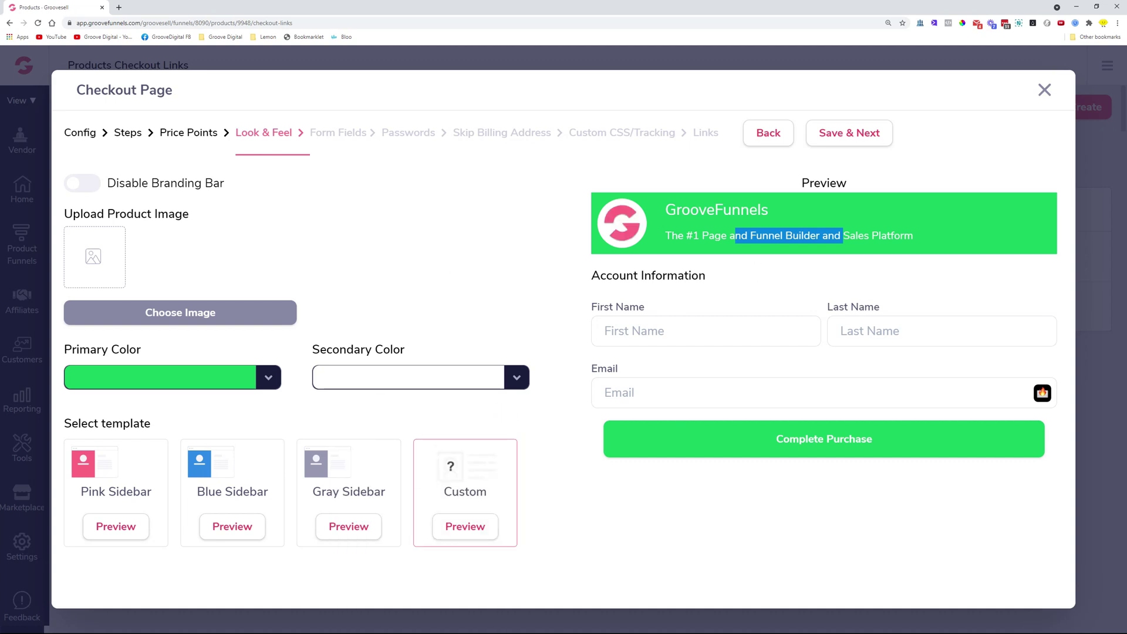
{"action": "left_click", "coordinate": [558, 281]}
{"action": "left_click", "coordinate": [865, 133]}
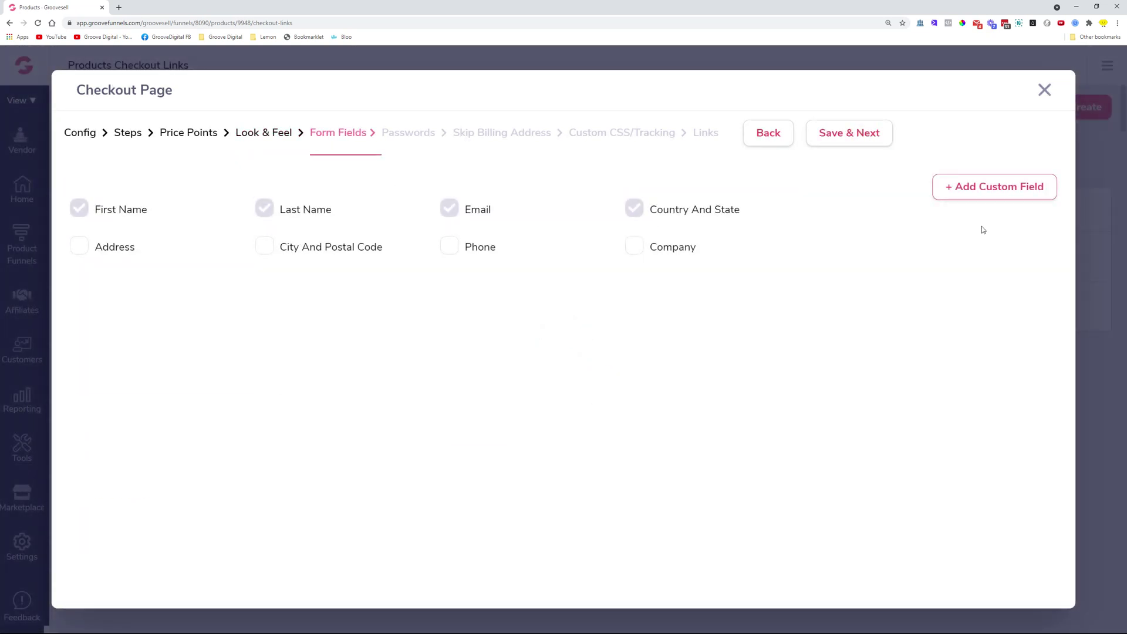
Open the new custom field form, dismiss it without adding a field, and save the default form fields
{"action": "left_click", "coordinate": [1026, 188]}
{"action": "left_click", "coordinate": [507, 338]}
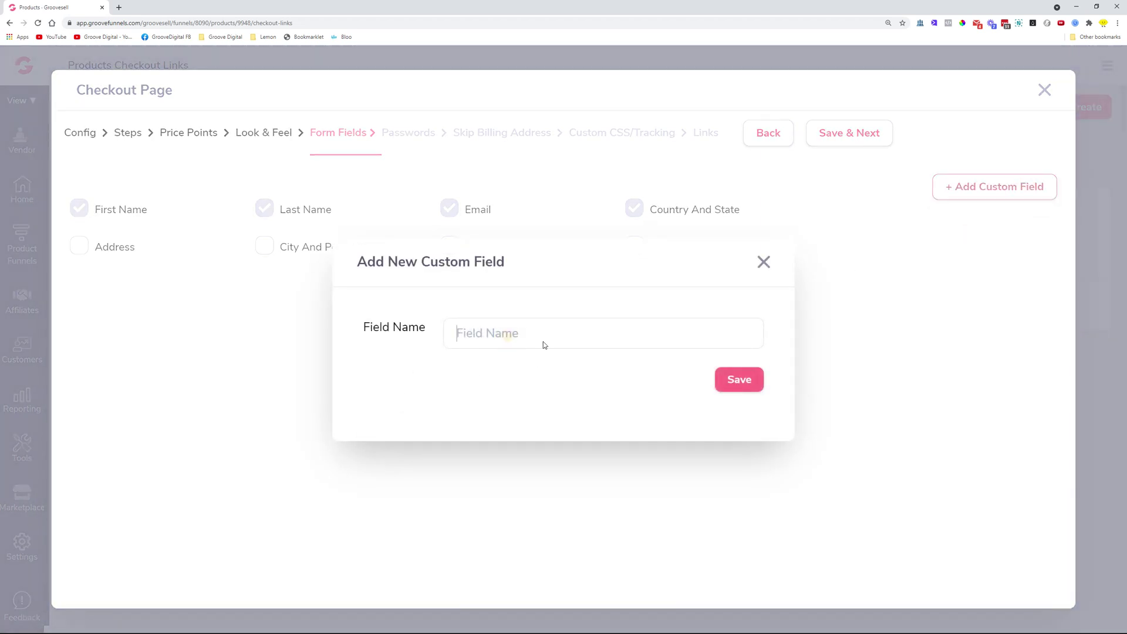
{"action": "left_click", "coordinate": [764, 262]}
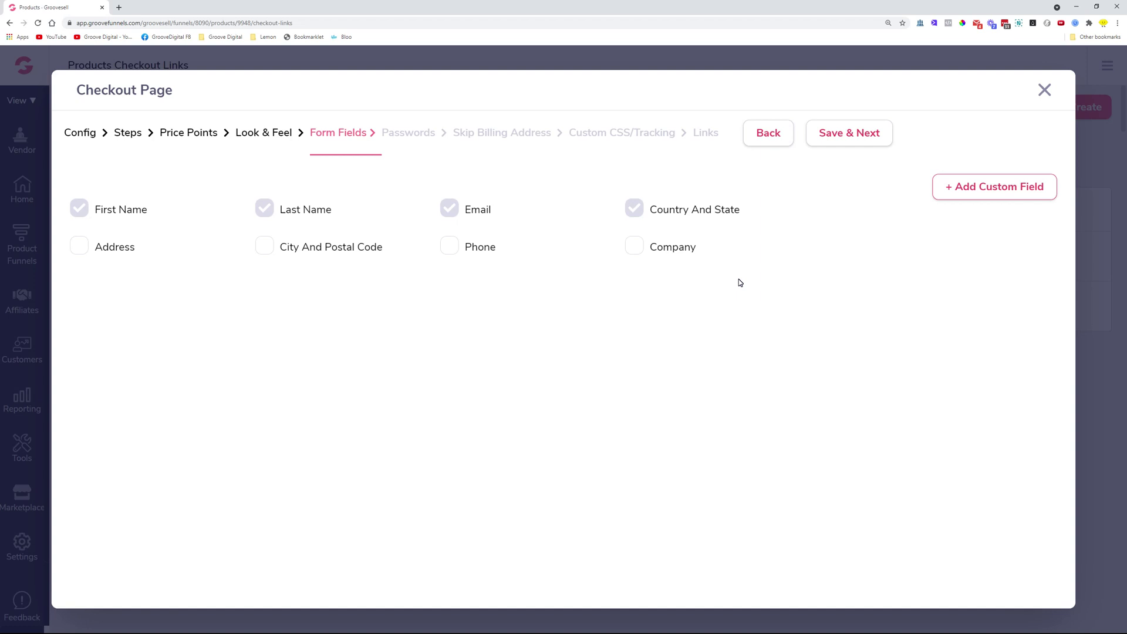
{"action": "left_click", "coordinate": [843, 137]}
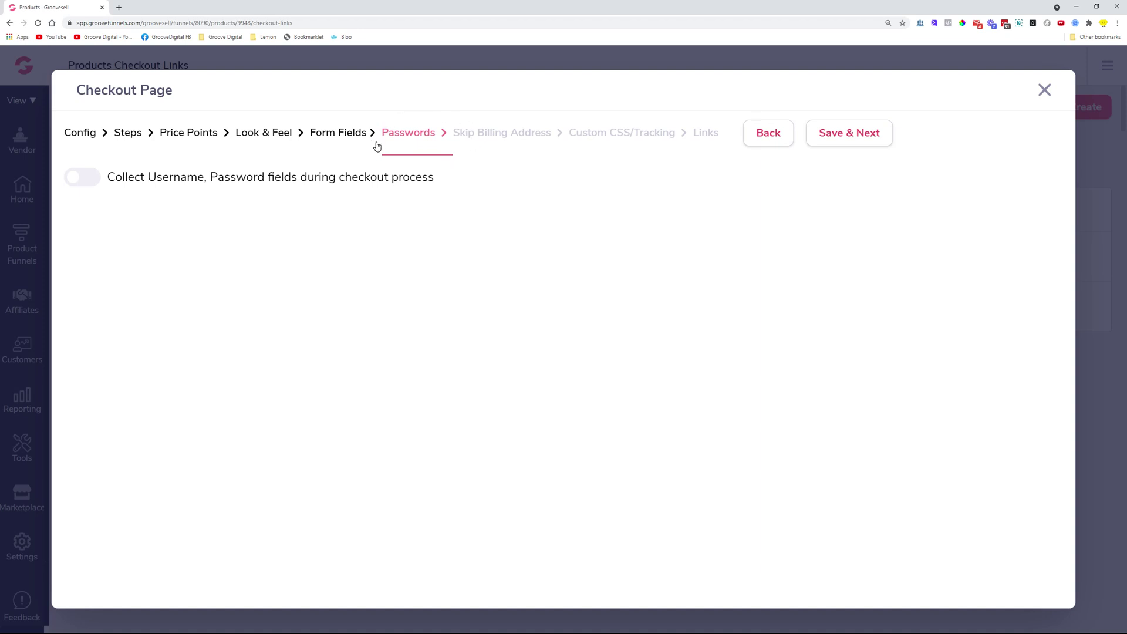
Enable collecting both a user name and a password for the LemonAid Book Free Ebook at checkout, and save
{"action": "left_click", "coordinate": [71, 181]}
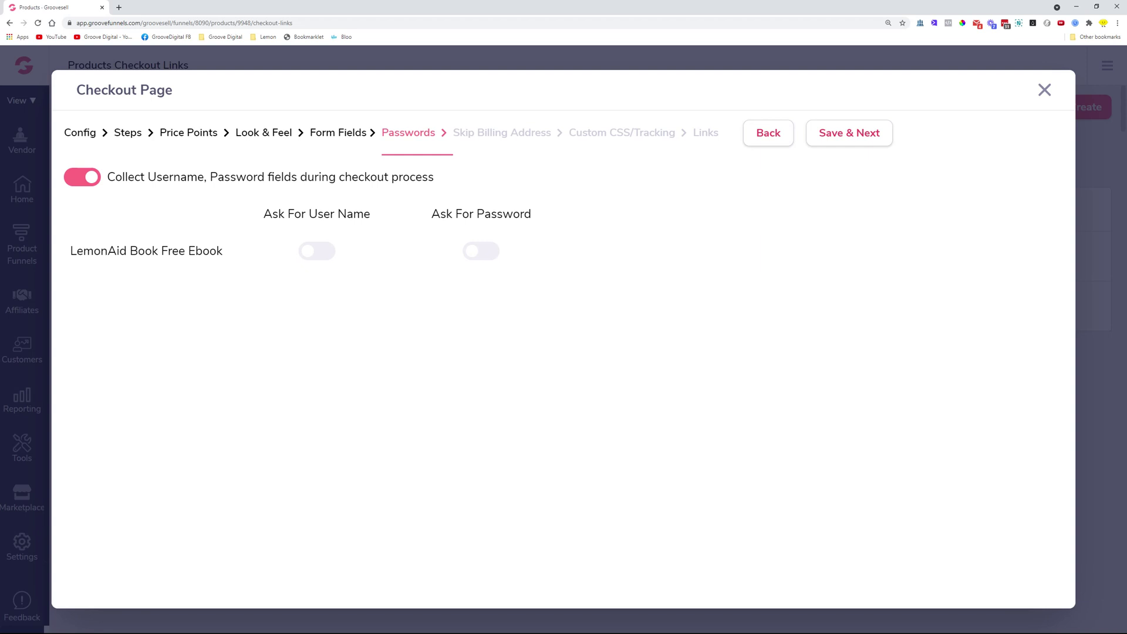
{"action": "left_click", "coordinate": [322, 261]}
{"action": "left_click", "coordinate": [490, 254]}
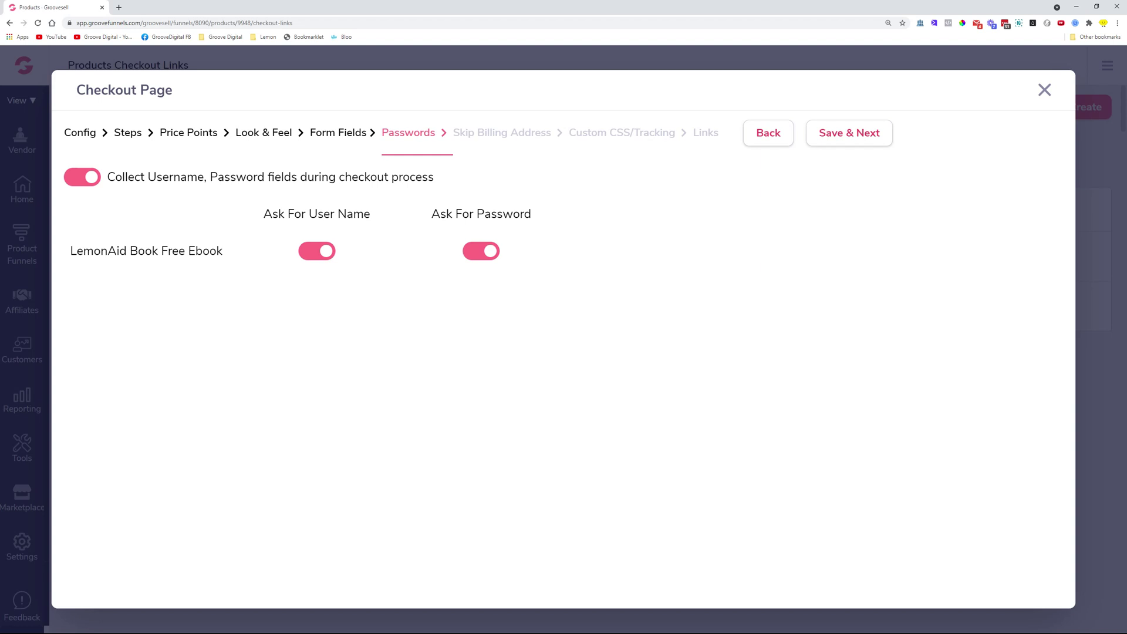
{"action": "left_click_drag", "start_coordinate": [304, 213], "coordinate": [373, 214]}
{"action": "left_click_drag", "start_coordinate": [470, 213], "coordinate": [543, 216]}
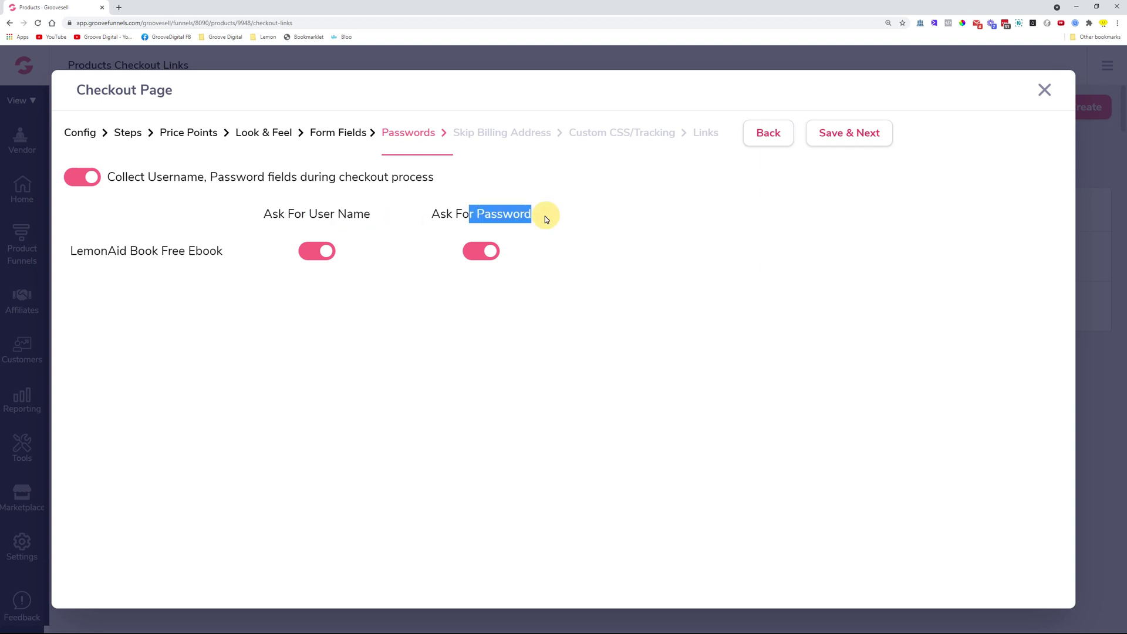
{"action": "left_click", "coordinate": [876, 134]}
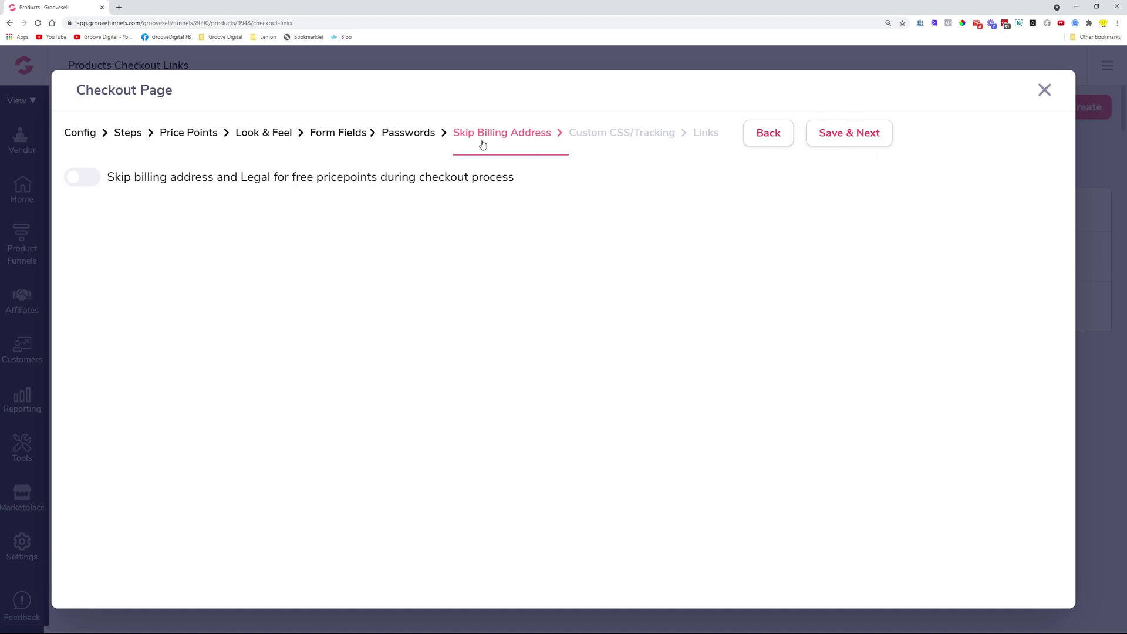
Enable skipping both the address info and the Legal/TOS for the LemonAid Book Free Ebook, and save
{"action": "left_click", "coordinate": [91, 183]}
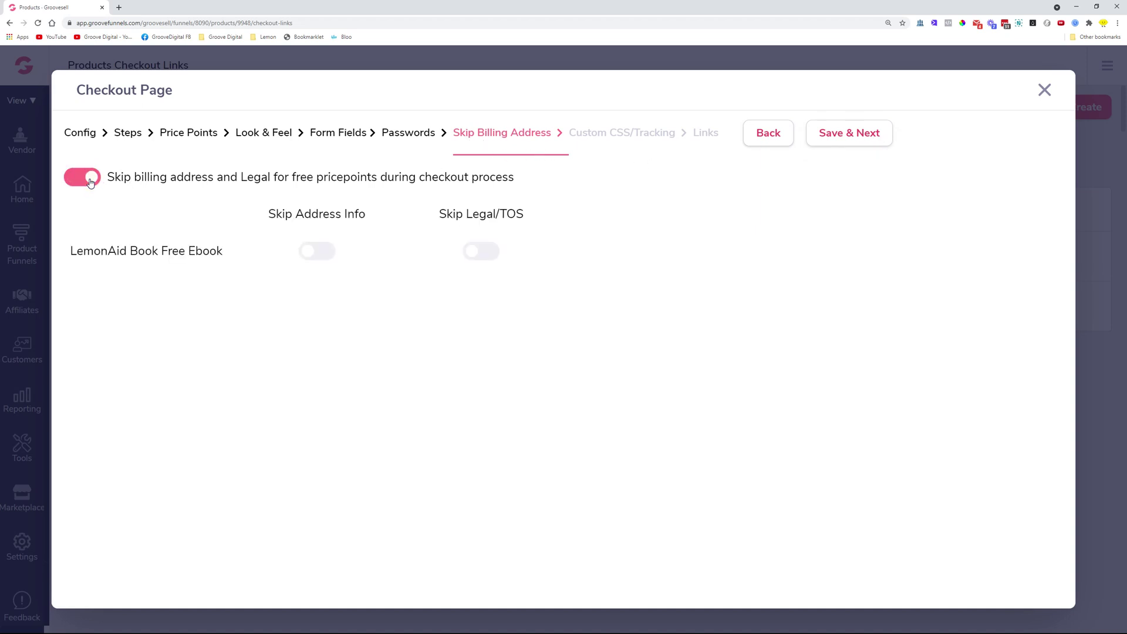
{"action": "left_click", "coordinate": [317, 255]}
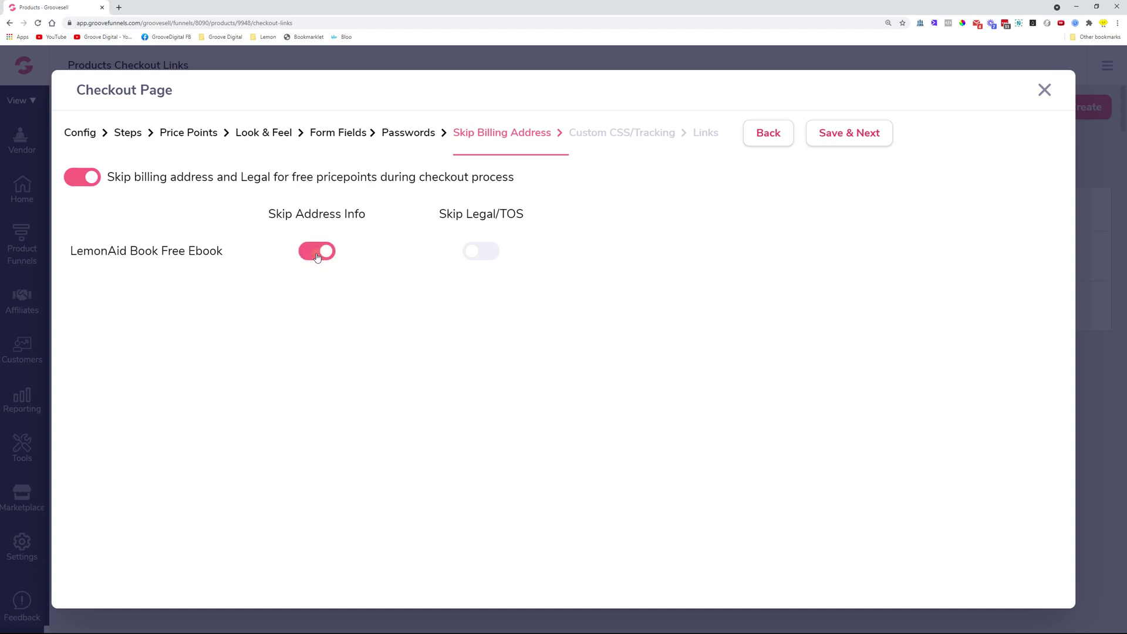
{"action": "left_click", "coordinate": [479, 255]}
{"action": "left_click_drag", "start_coordinate": [234, 256], "coordinate": [164, 254]}
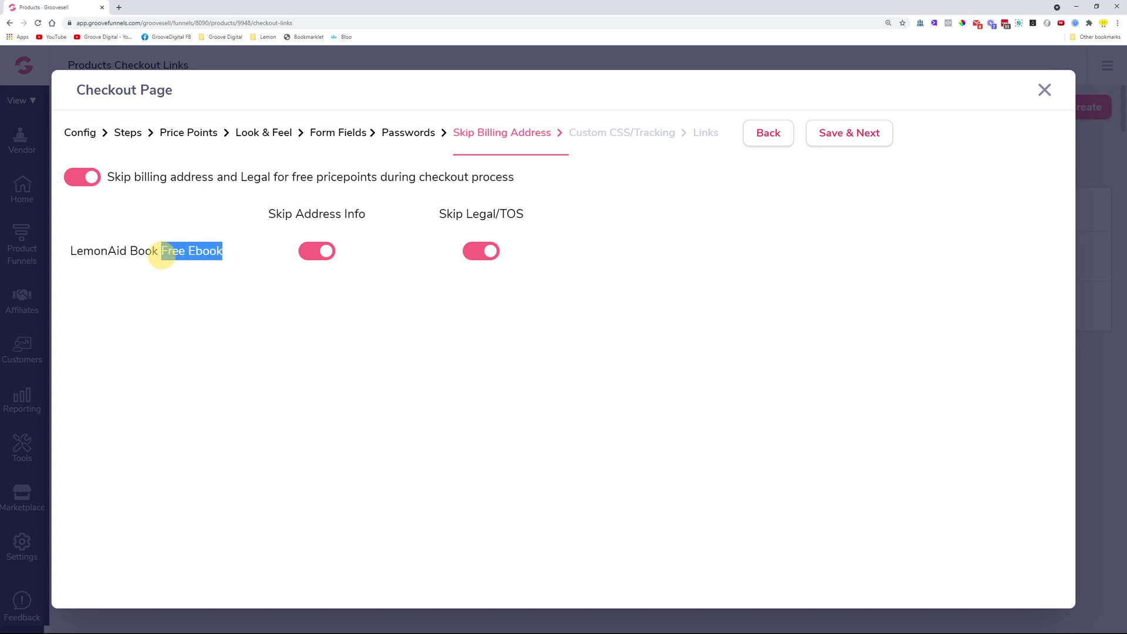
{"action": "left_click", "coordinate": [296, 288]}
{"action": "left_click", "coordinate": [879, 142]}
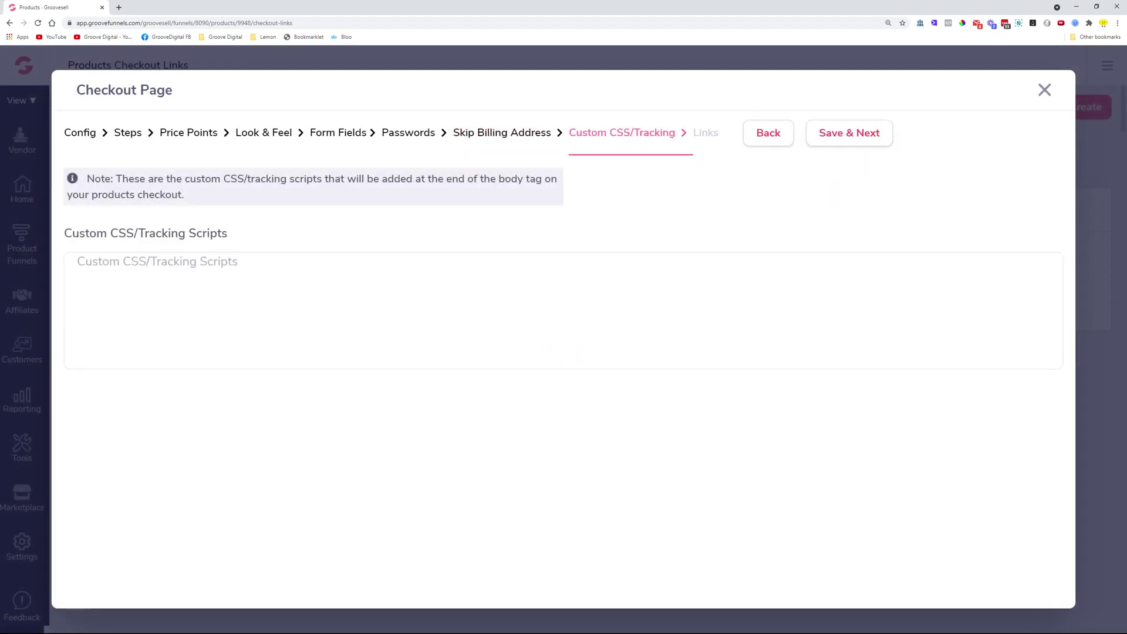
Leave the custom CSS/tracking scripts empty and save to reach the checkout page's links
{"action": "left_click", "coordinate": [80, 262]}
{"action": "left_click", "coordinate": [307, 291]}
{"action": "left_click", "coordinate": [863, 137]}
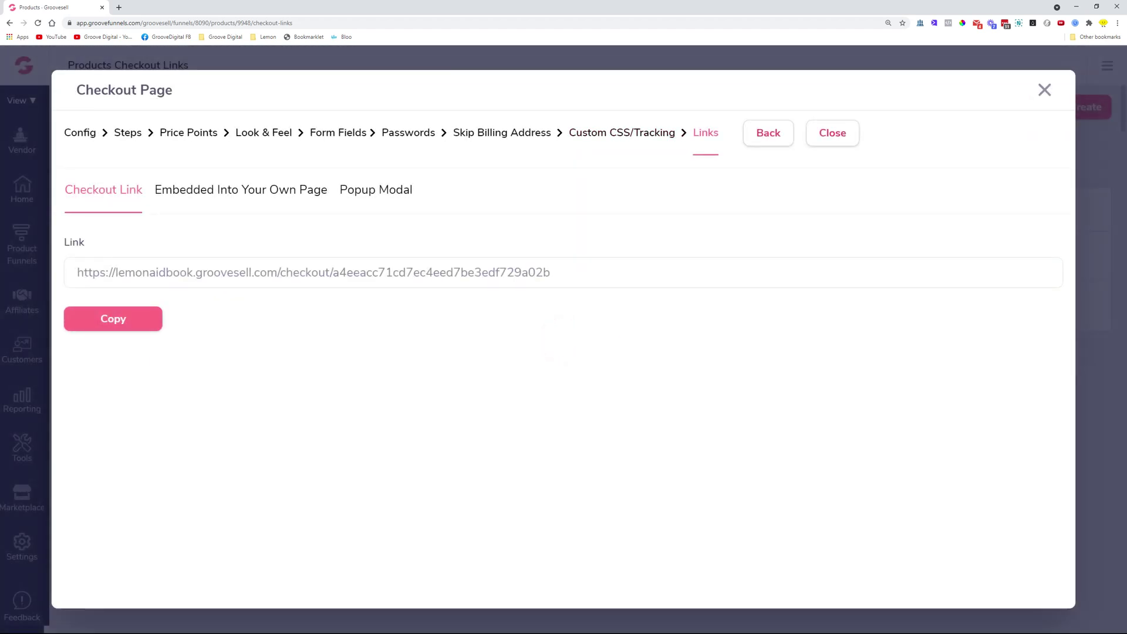
Examine the embed and popup modal options for the checkout page, and return to the direct checkout link
{"action": "left_click", "coordinate": [83, 276]}
{"action": "left_click", "coordinate": [235, 200]}
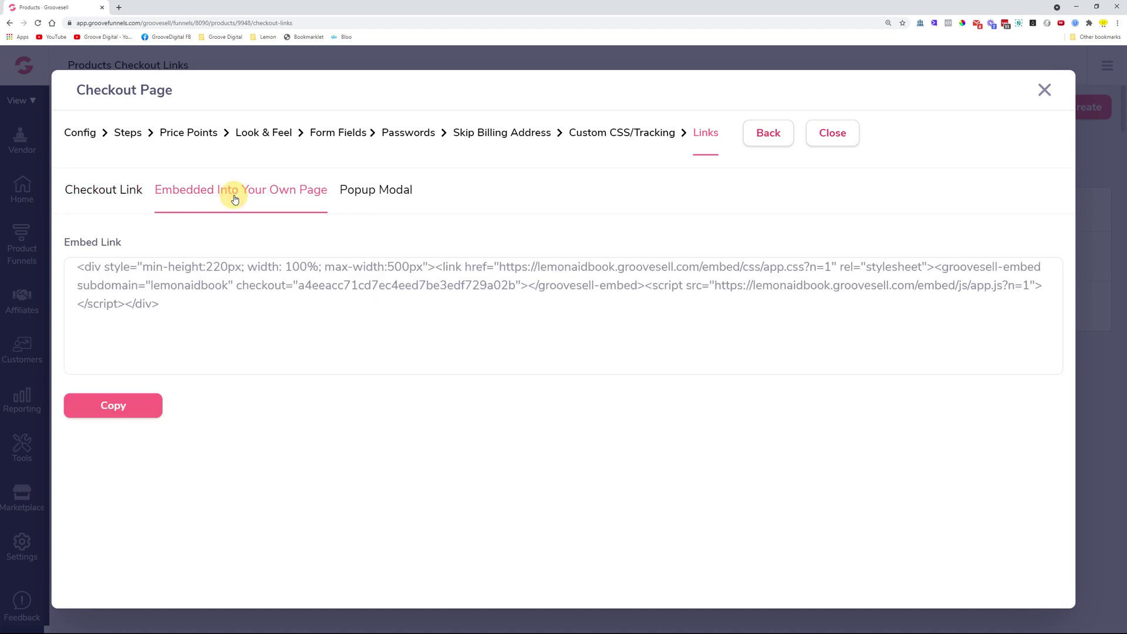
{"action": "left_click", "coordinate": [369, 197]}
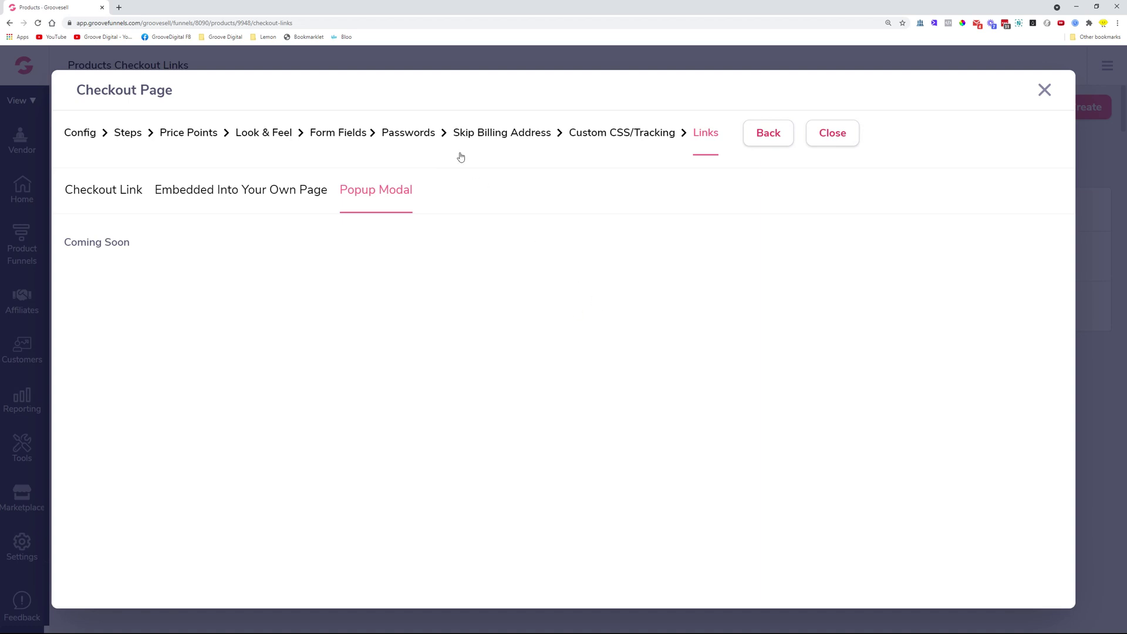
{"action": "left_click", "coordinate": [103, 186]}
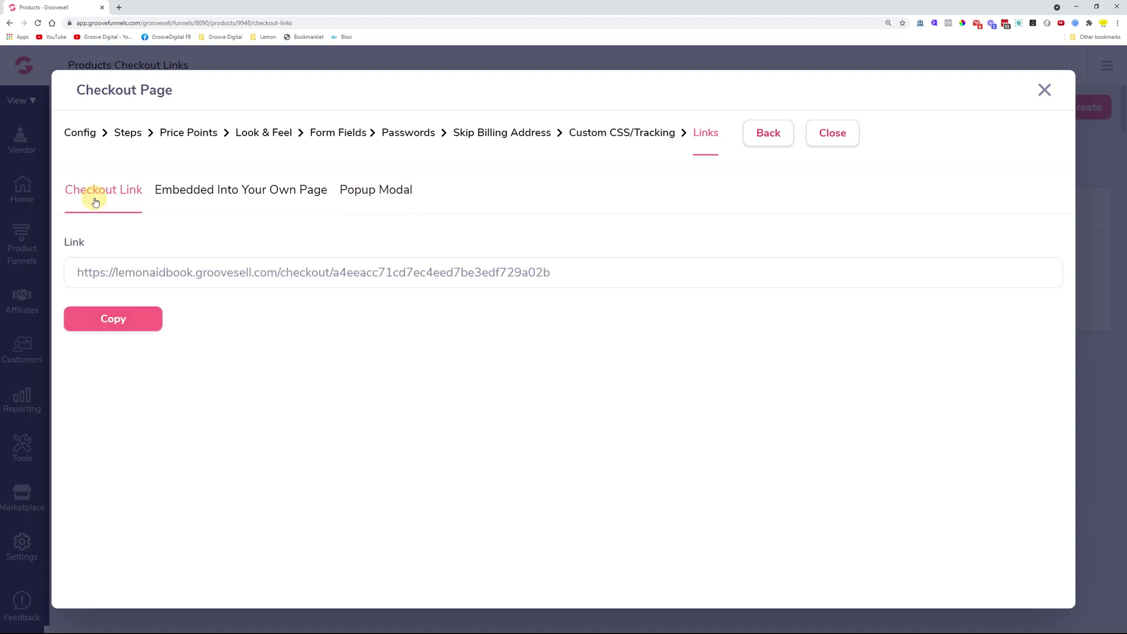
Open the direct checkout link in a new browser tab to check the live page, and close that tab
{"action": "triple_click", "coordinate": [189, 273]}
{"action": "right_click", "coordinate": [191, 275]}
{"action": "left_click", "coordinate": [207, 290]}
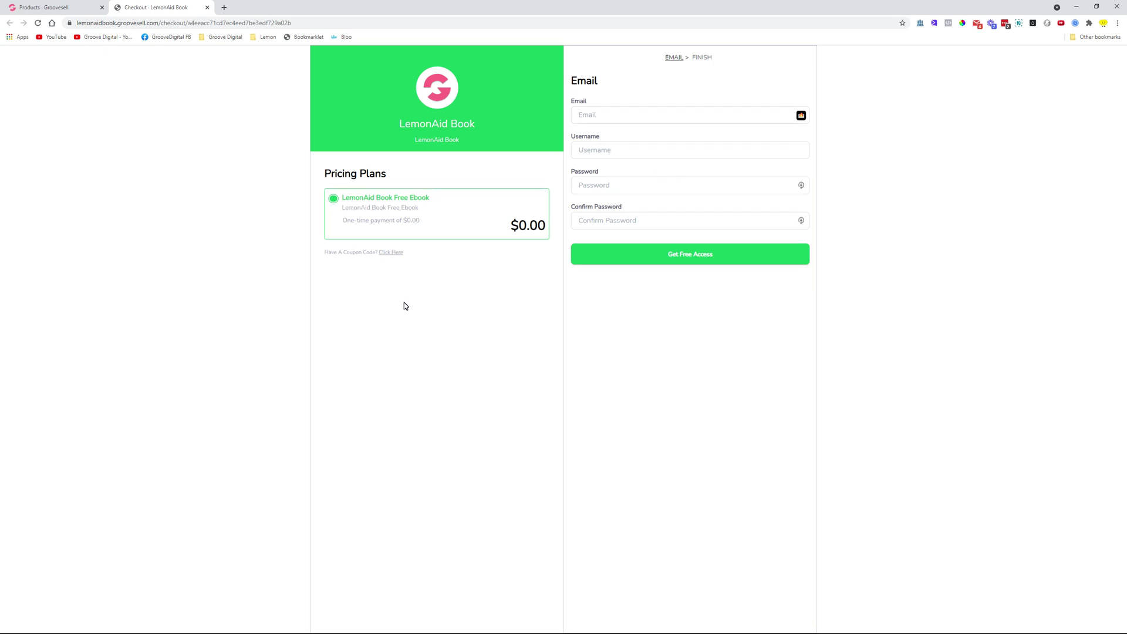
{"action": "left_click", "coordinate": [208, 8]}
Copy the code for embedding the checkout into your own page and close the checkout page setup
{"action": "left_click", "coordinate": [257, 202]}
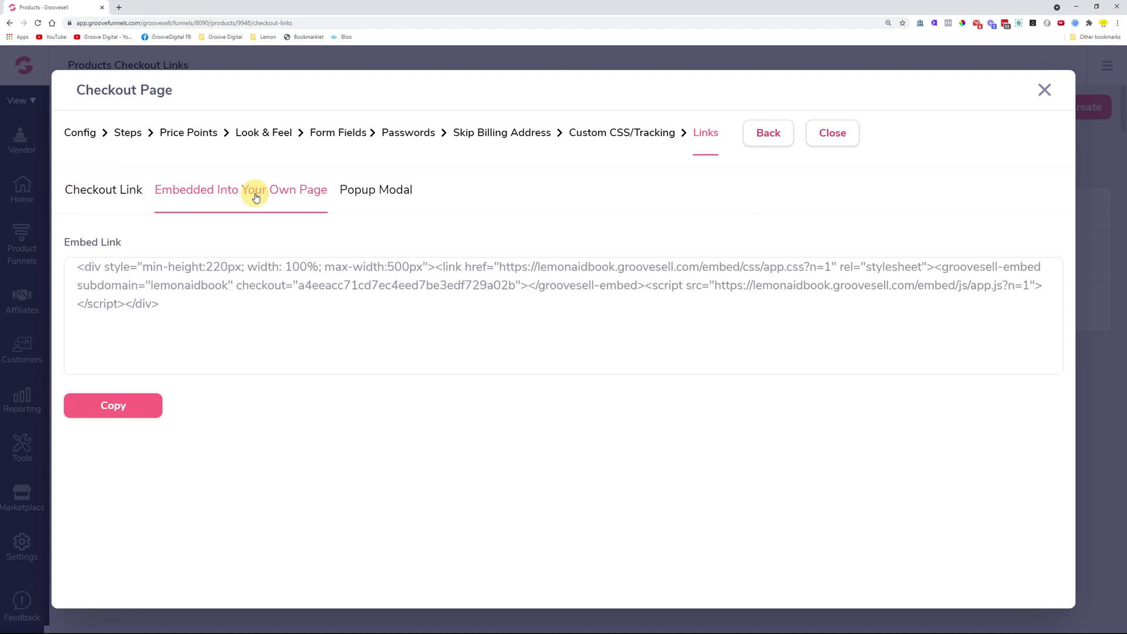
{"action": "left_click", "coordinate": [155, 402]}
{"action": "left_click", "coordinate": [1045, 91]}
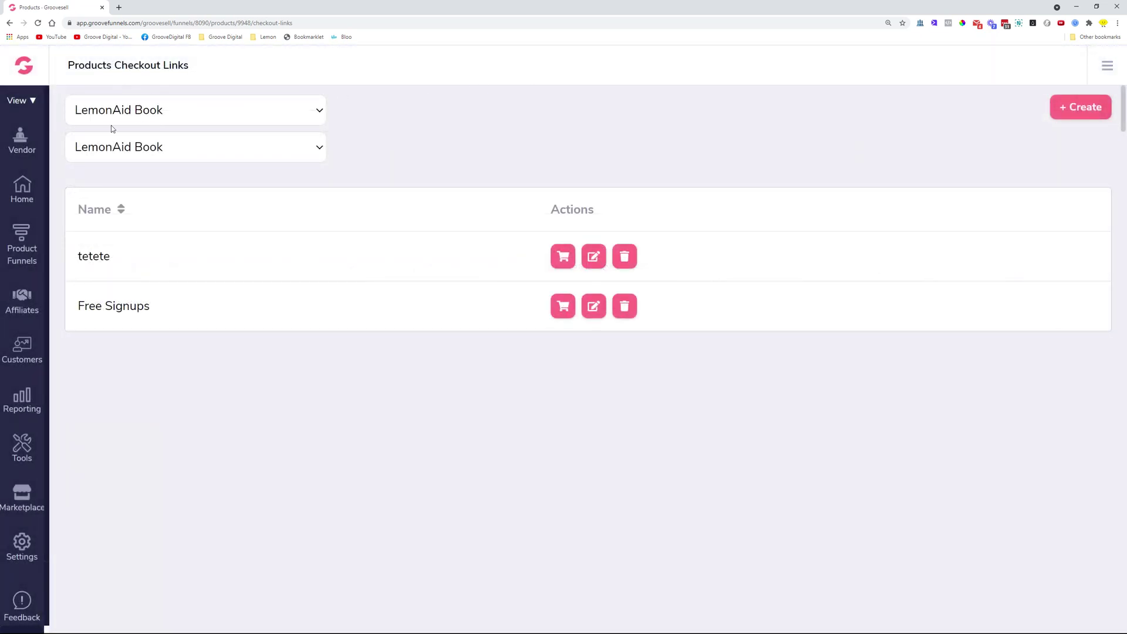